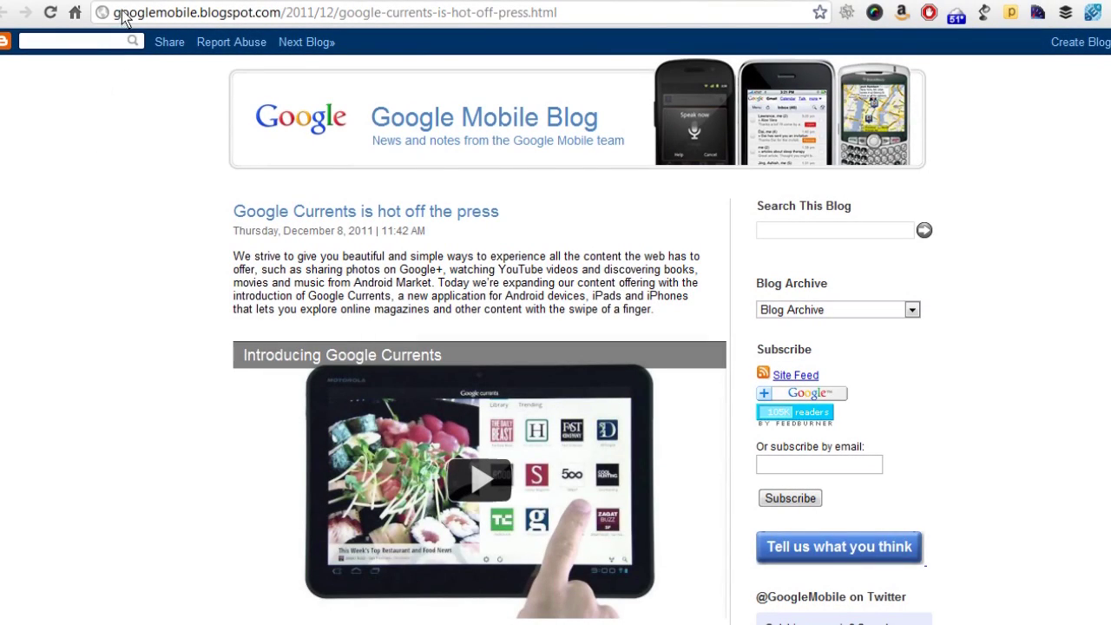
# Read the Google Currents blog post and follow its 'self-service platform' link to the Producer site.
pyautogui.moveTo(115, 15); pyautogui.dragTo(578, 20)
pyautogui.click(578, 20)
pyautogui.scroll(-1, 555, 326)
pyautogui.scroll(-3, 560, 35)
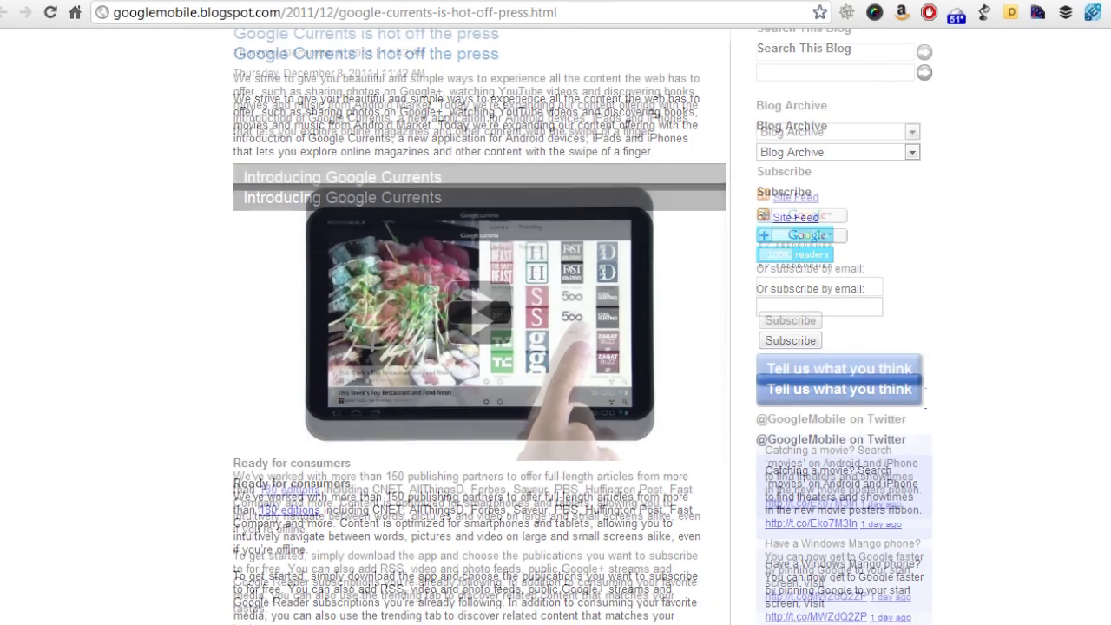
pyautogui.moveTo(230, 52); pyautogui.dragTo(379, 57)
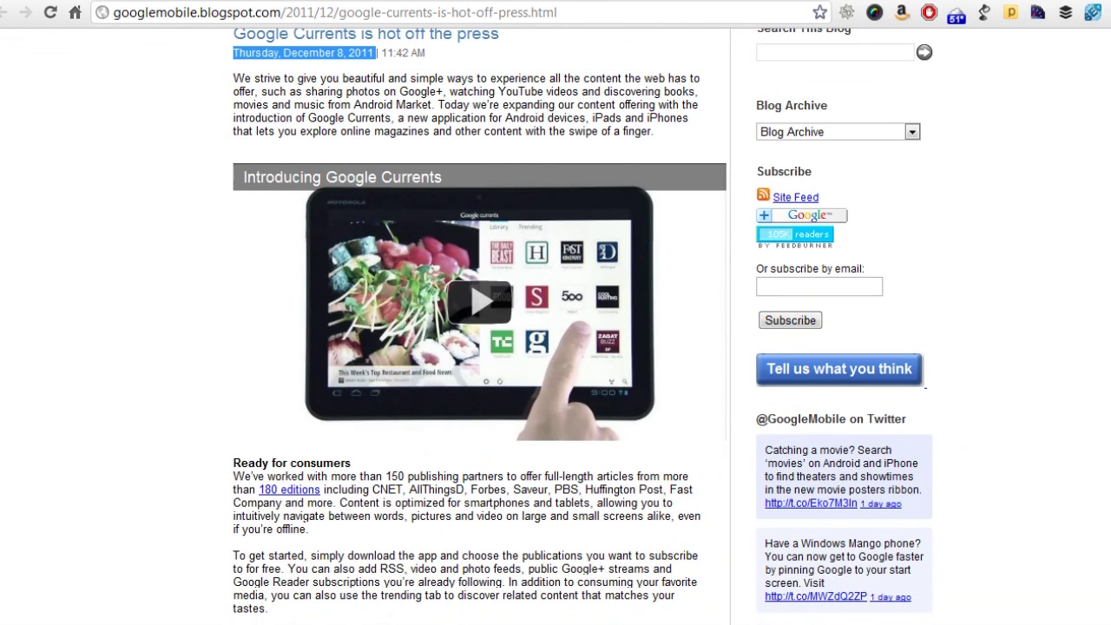
pyautogui.scroll(-3, 581, 326)
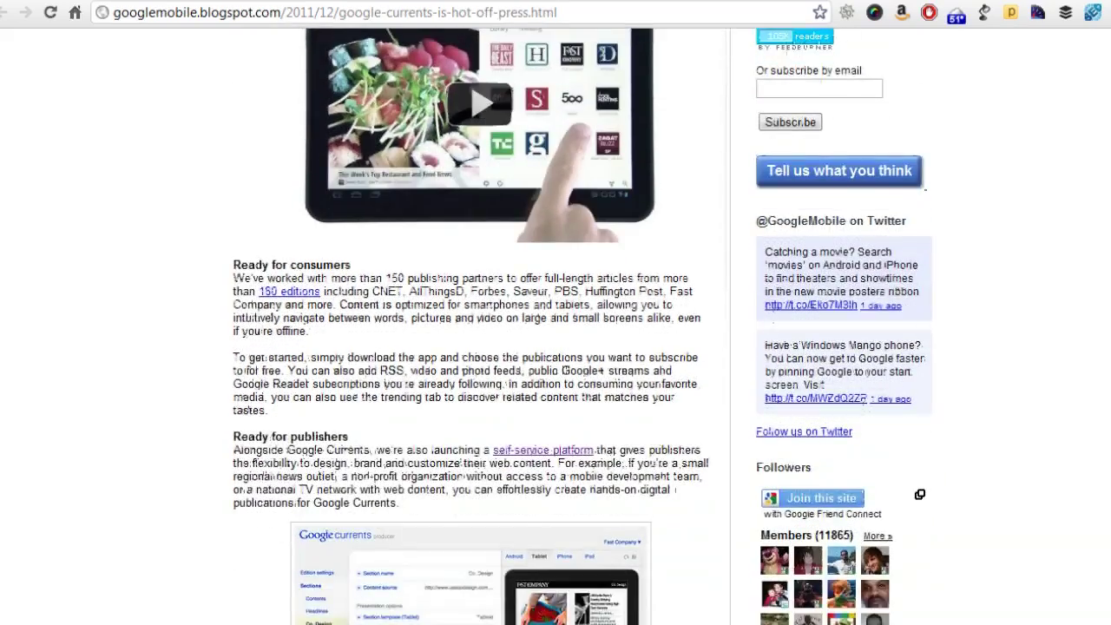
pyautogui.scroll(-5, 582, 326)
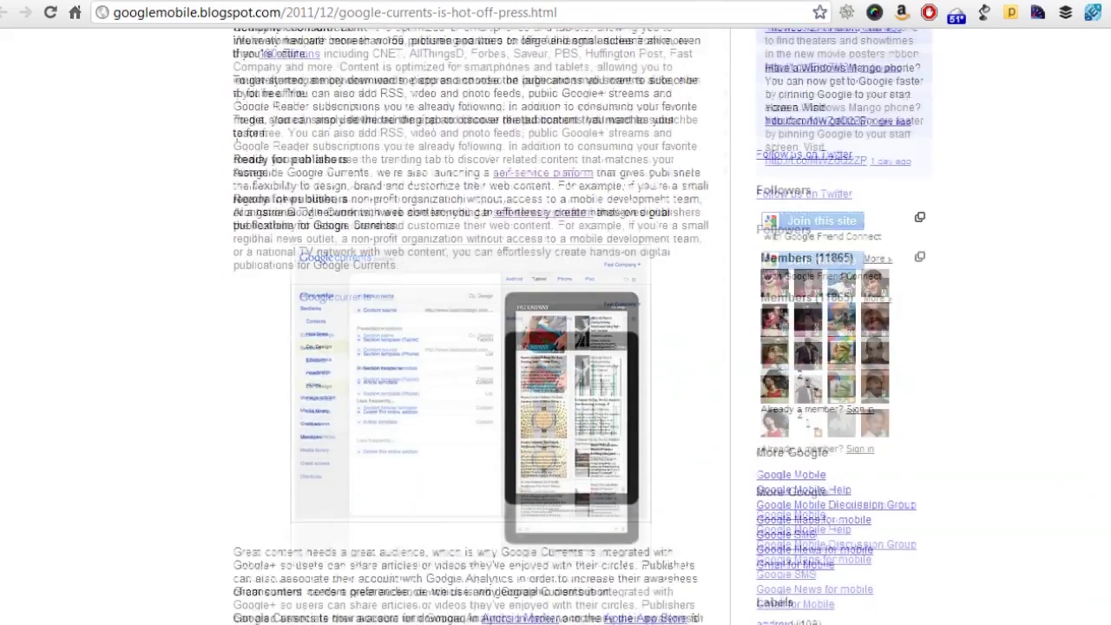
pyautogui.scroll(1, 485, 97)
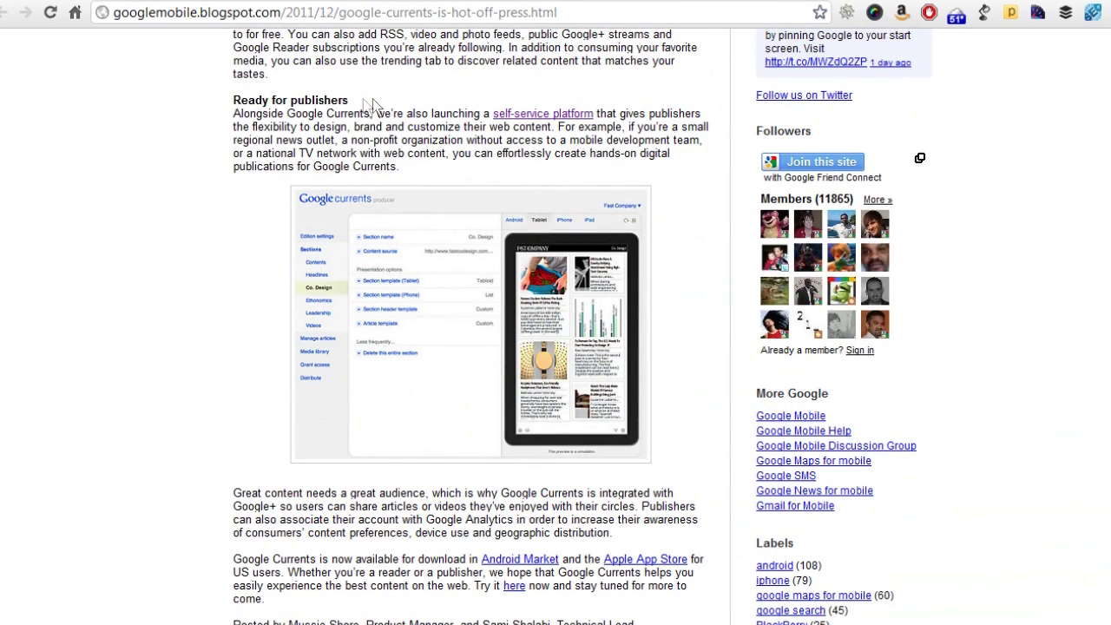
pyautogui.click(521, 119)
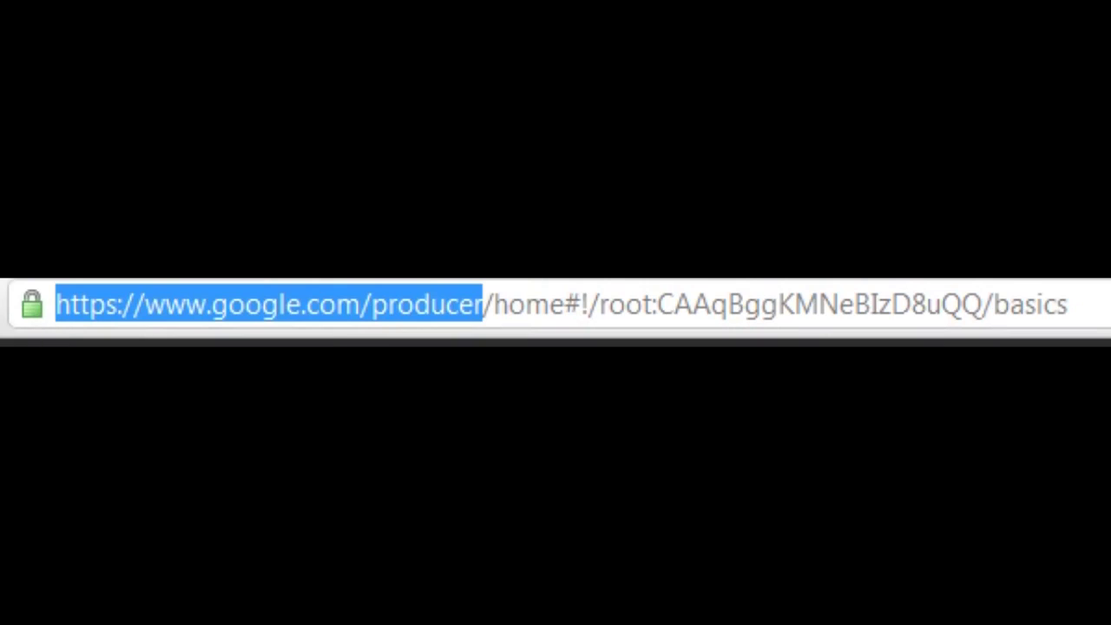
# Create a new edition called 'WP Training Videos' from the editions list.
pyautogui.click(488, 318)
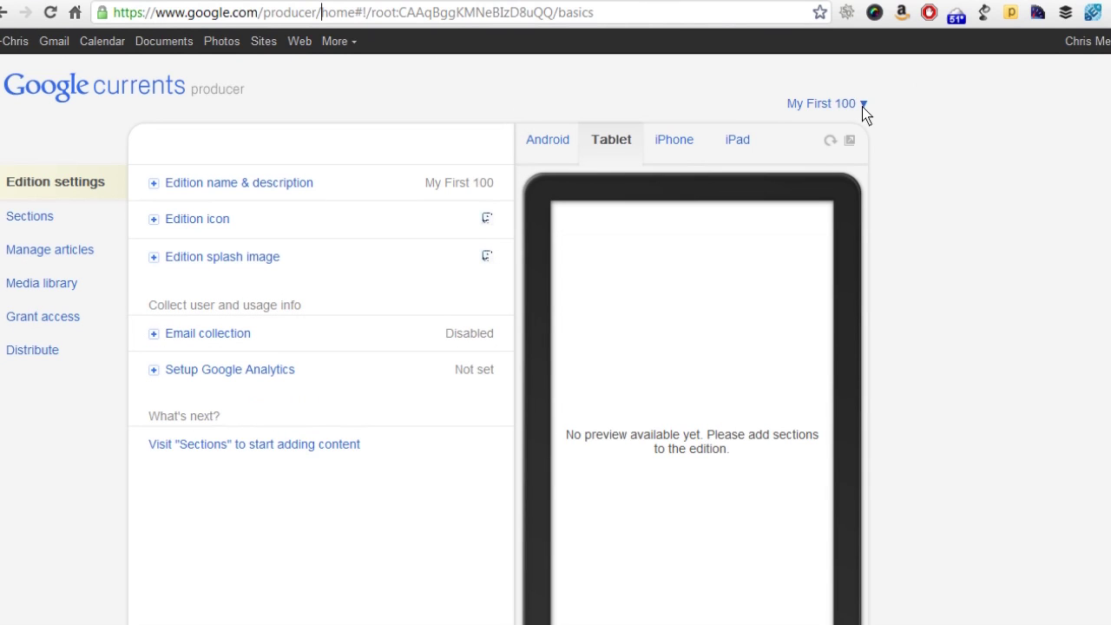
pyautogui.click(864, 104)
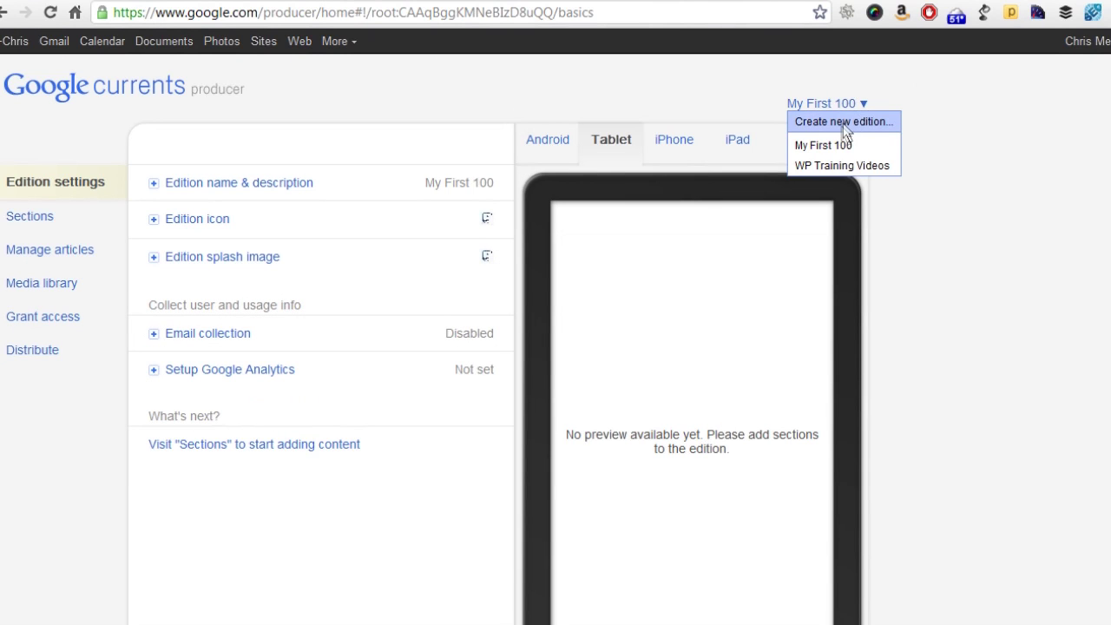
pyautogui.click(838, 121)
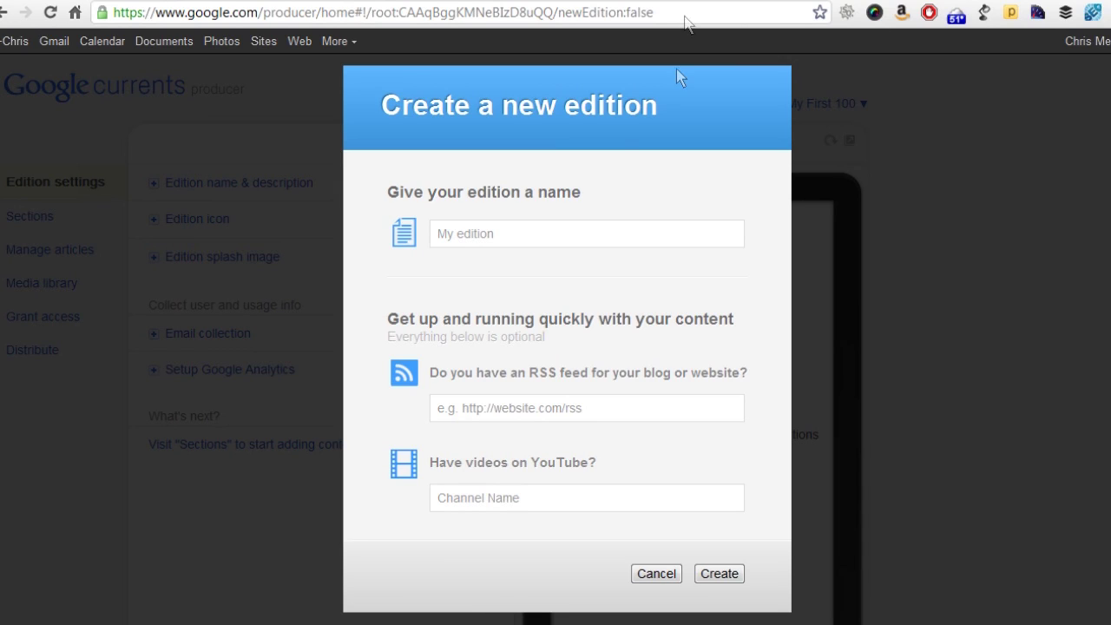
pyautogui.click(500, 234)
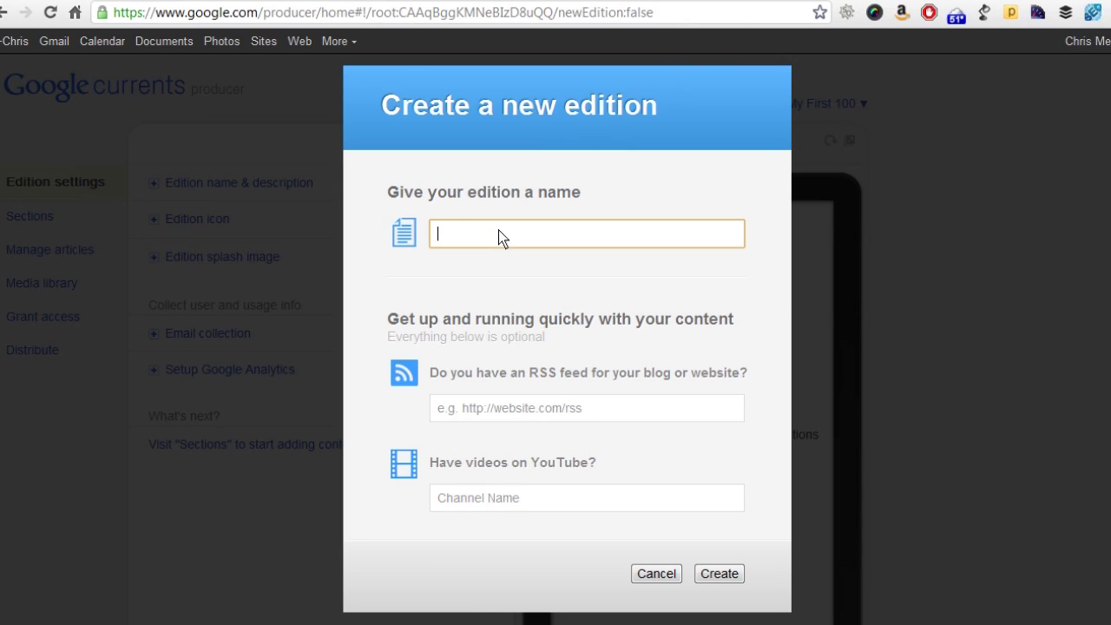
pyautogui.write('WP Training Videos')
pyautogui.click(492, 408)
pyautogui.click(483, 499)
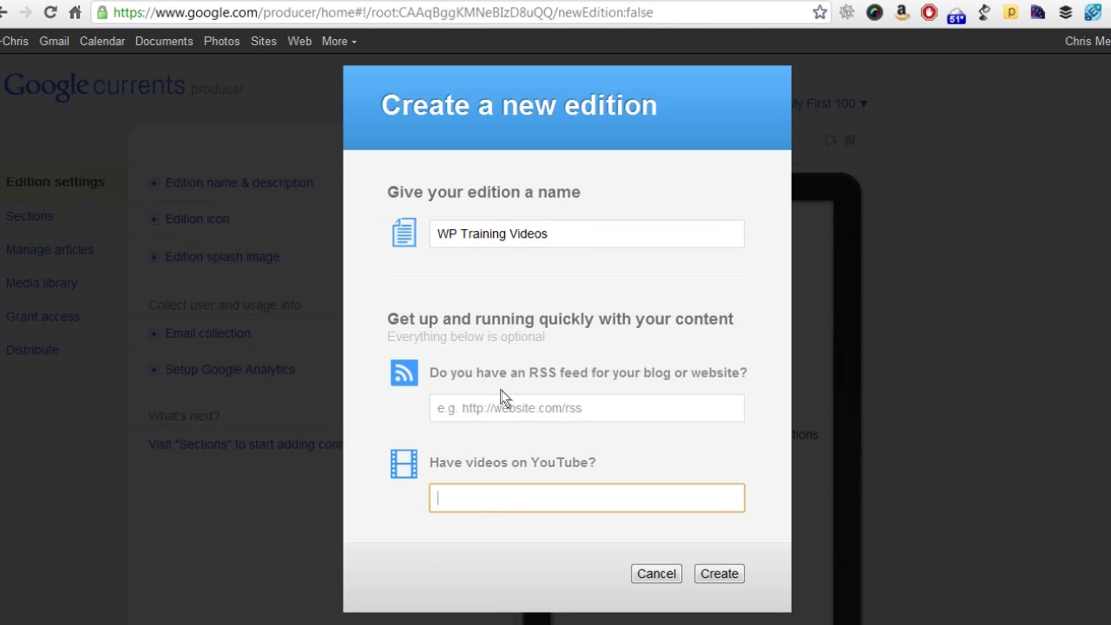
pyautogui.click(485, 415)
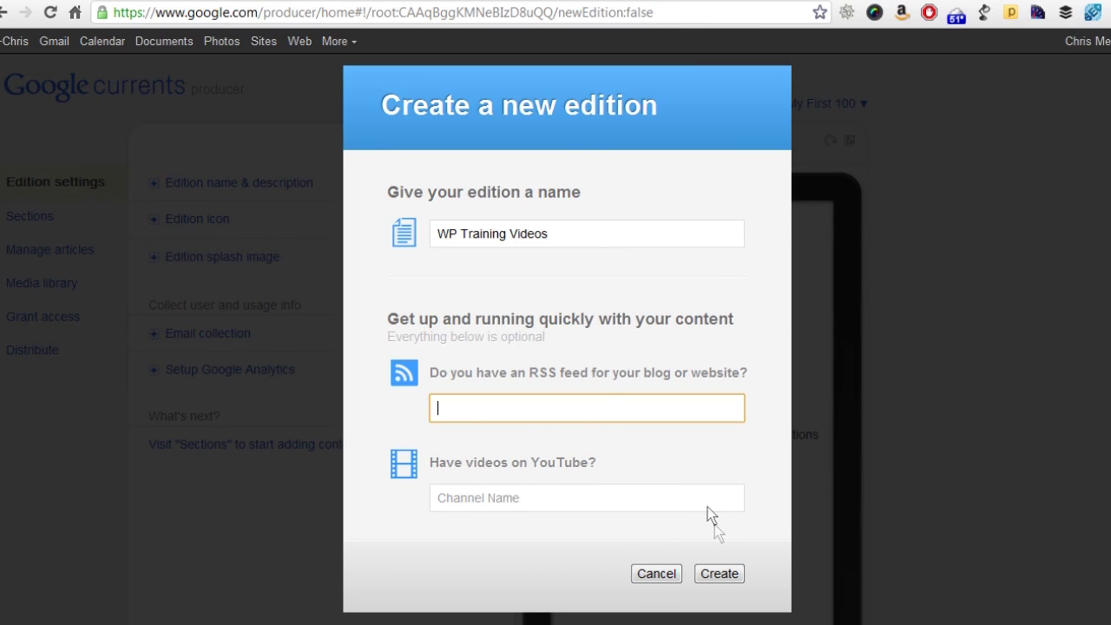
pyautogui.click(717, 573)
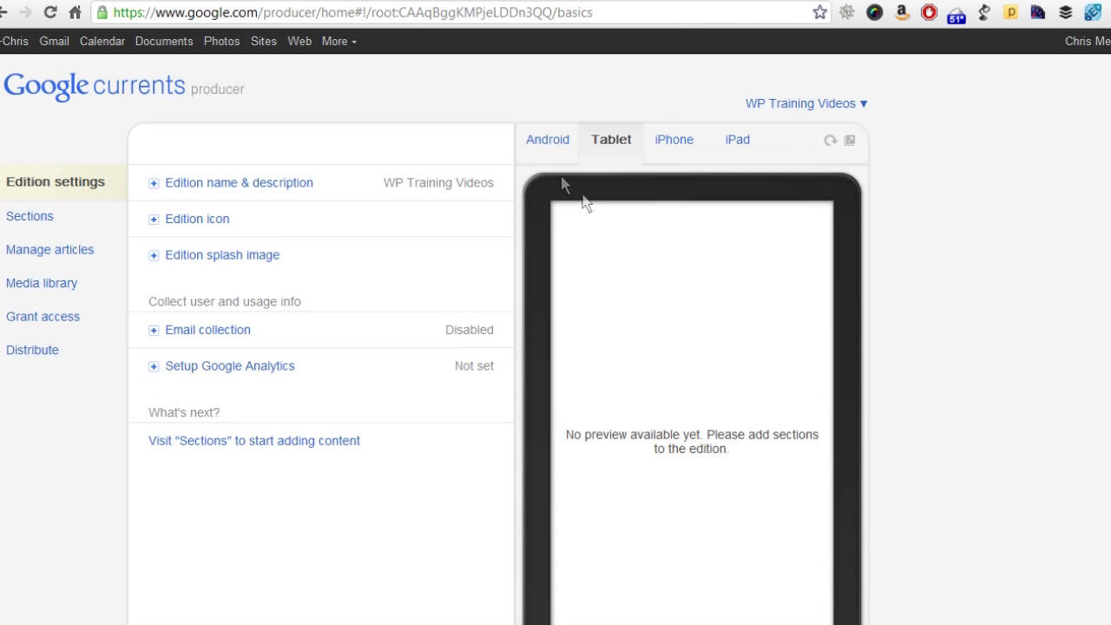
# Preview the edition on Android, tablet, iPhone and iPad, ending on the tablet view.
pyautogui.click(548, 150)
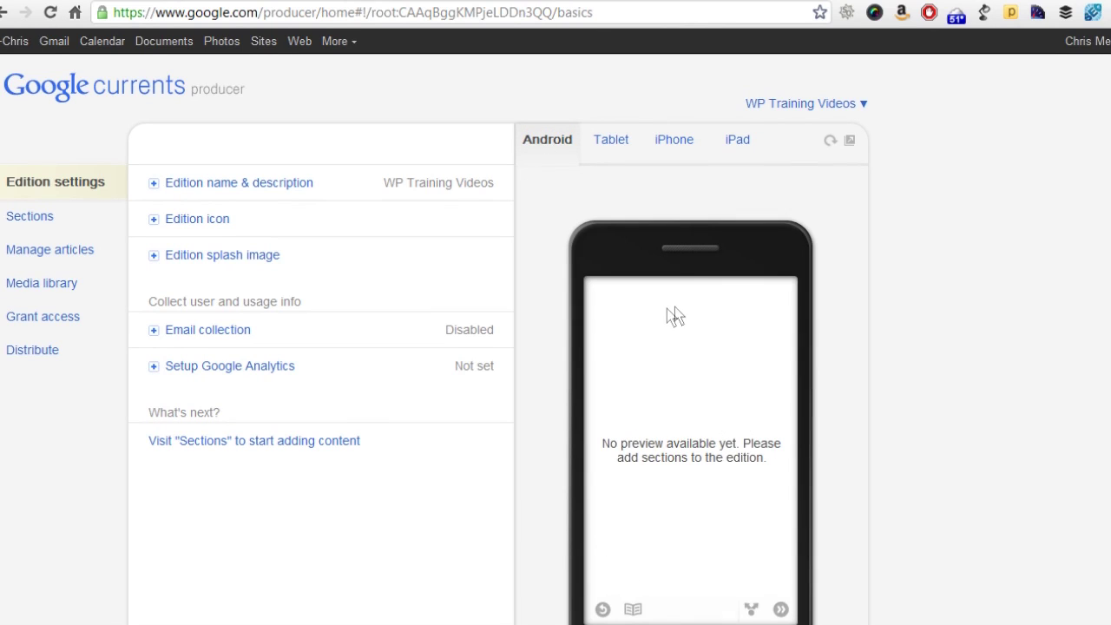
pyautogui.click(611, 141)
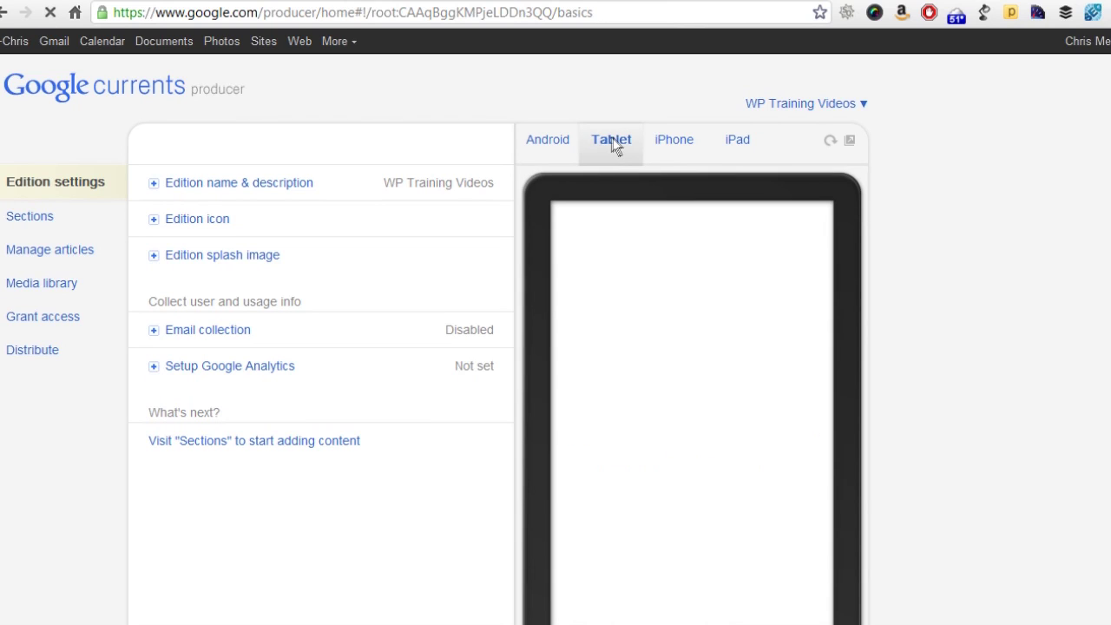
pyautogui.click(671, 141)
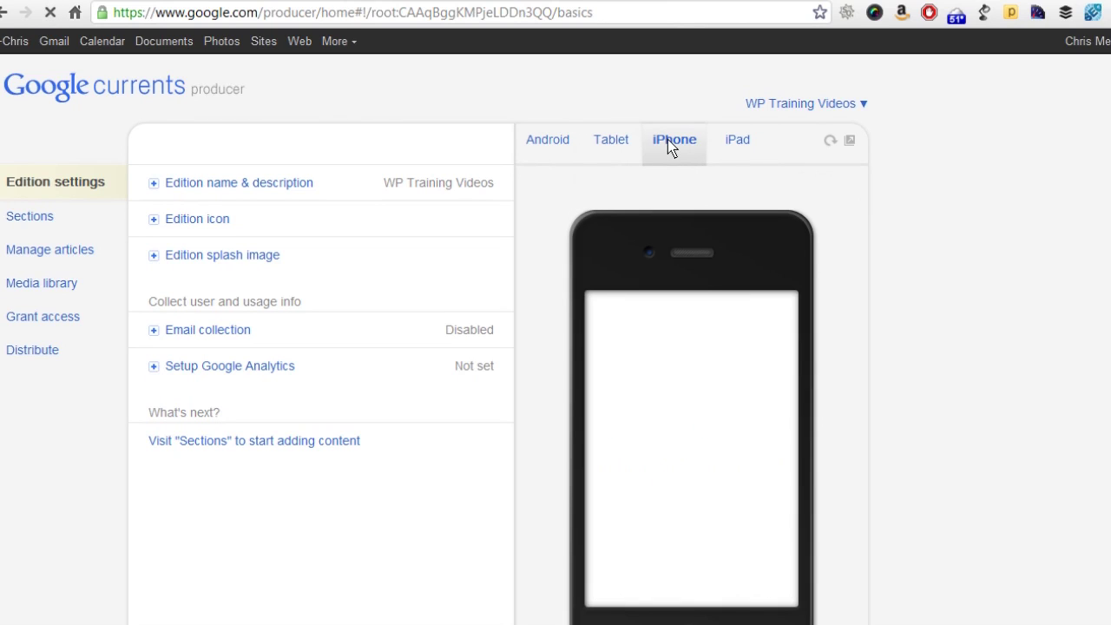
pyautogui.click(738, 145)
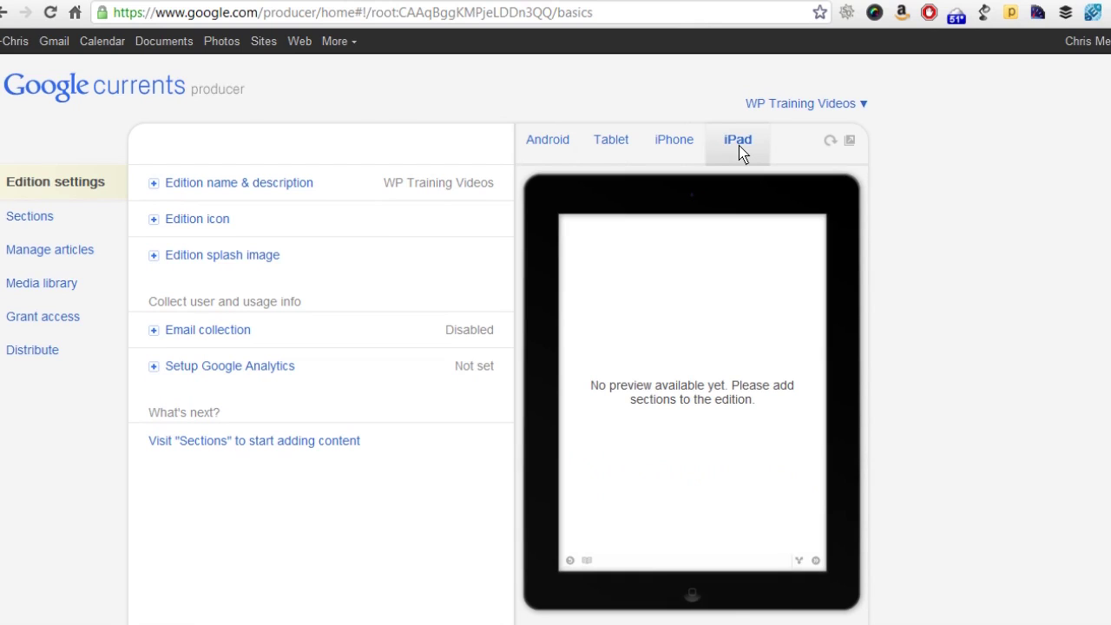
pyautogui.click(614, 150)
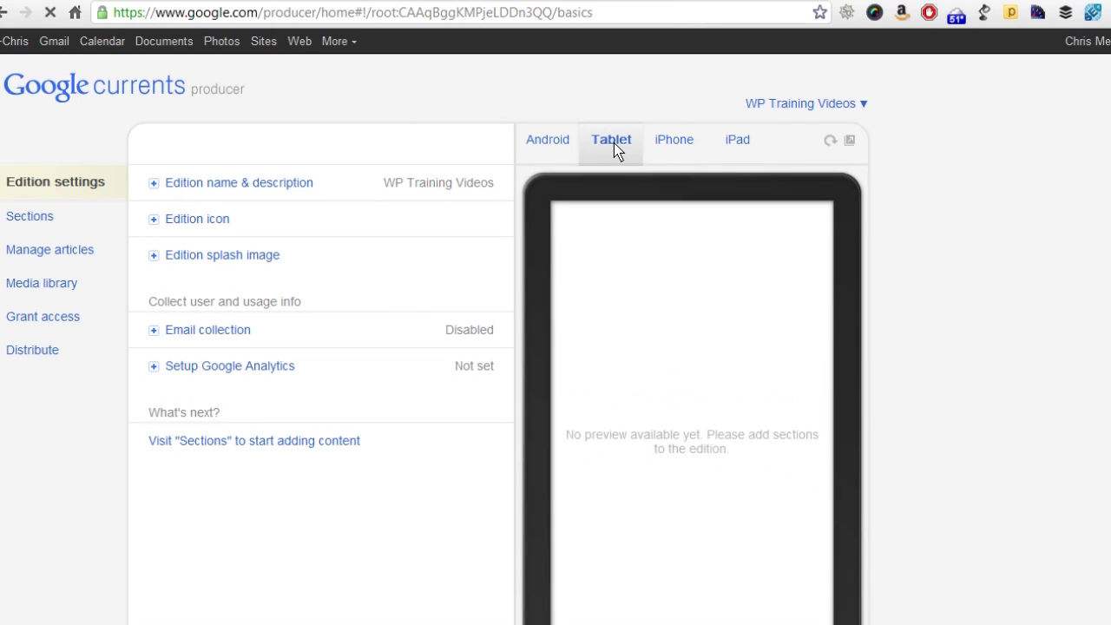
# Enter the description 'Free WordPress Training Videos', choose the Business category, and update.
pyautogui.click(155, 188)
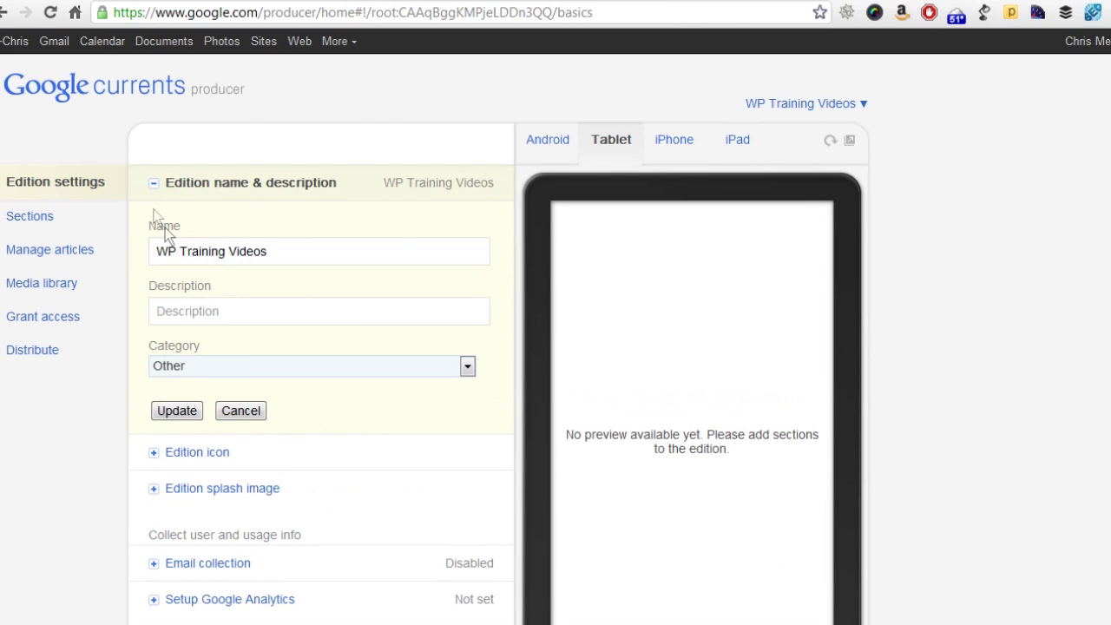
pyautogui.click(191, 317)
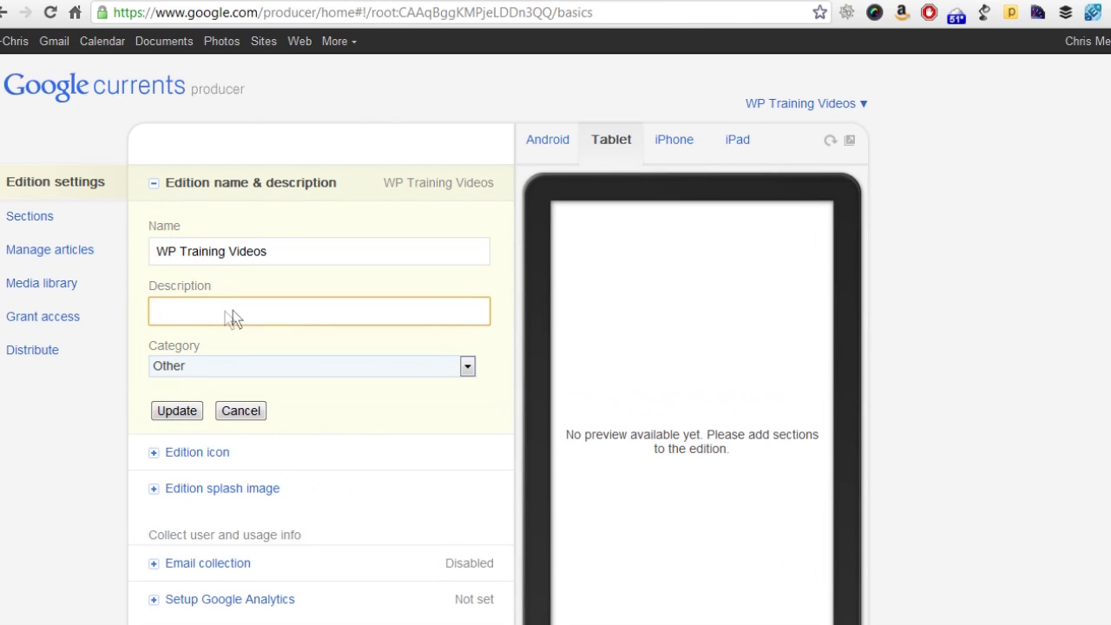
pyautogui.write('W')
pyautogui.press('BackSpace')
pyautogui.write('Free WordPress Training ')
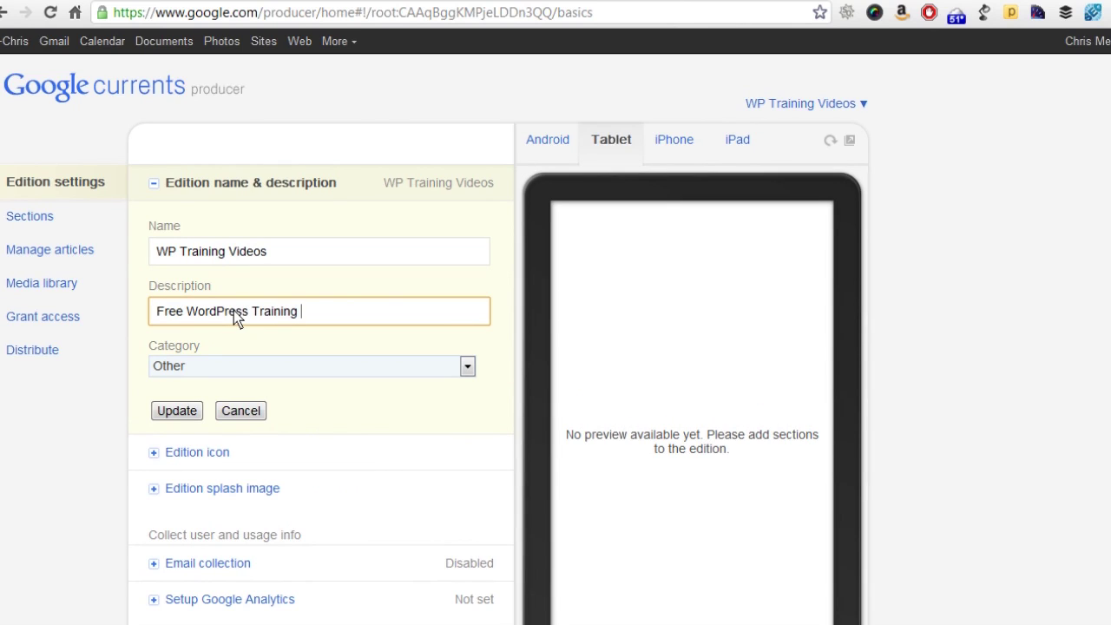
pyautogui.write('Videos')
pyautogui.click(239, 360)
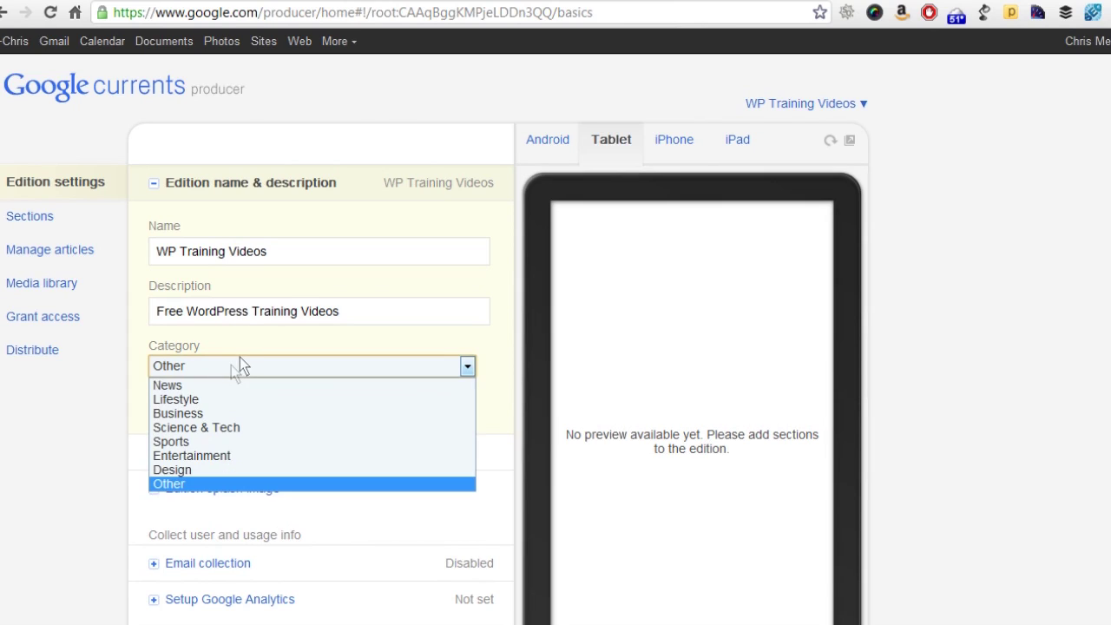
pyautogui.click(188, 415)
pyautogui.click(176, 412)
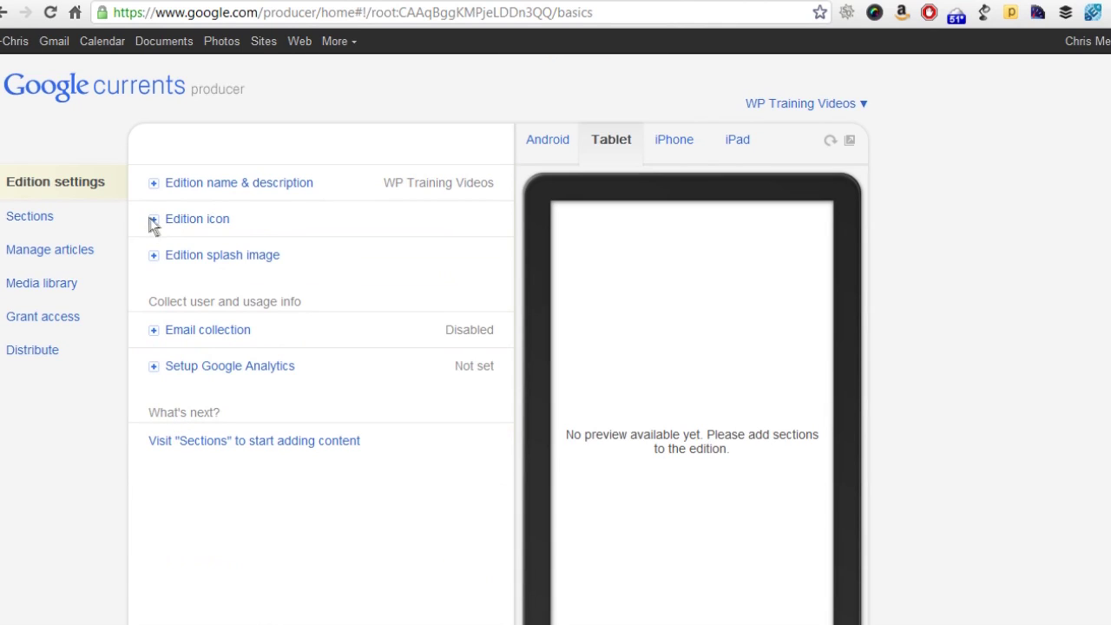
# Upload a logo image as the edition icon and save it.
pyautogui.click(152, 220)
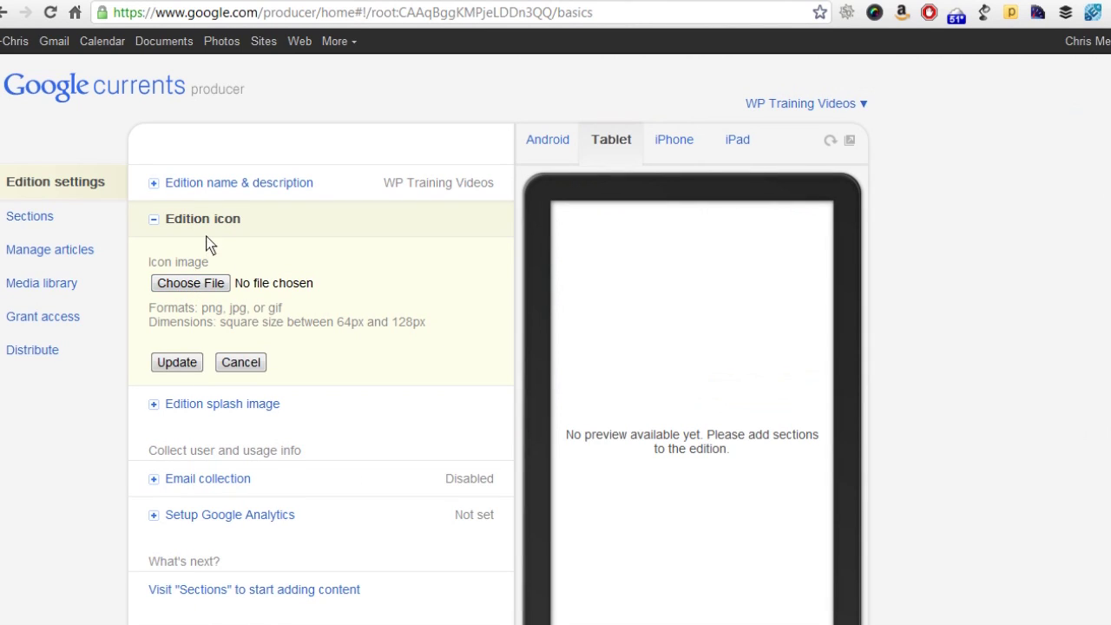
pyautogui.click(198, 291)
pyautogui.click(173, 378)
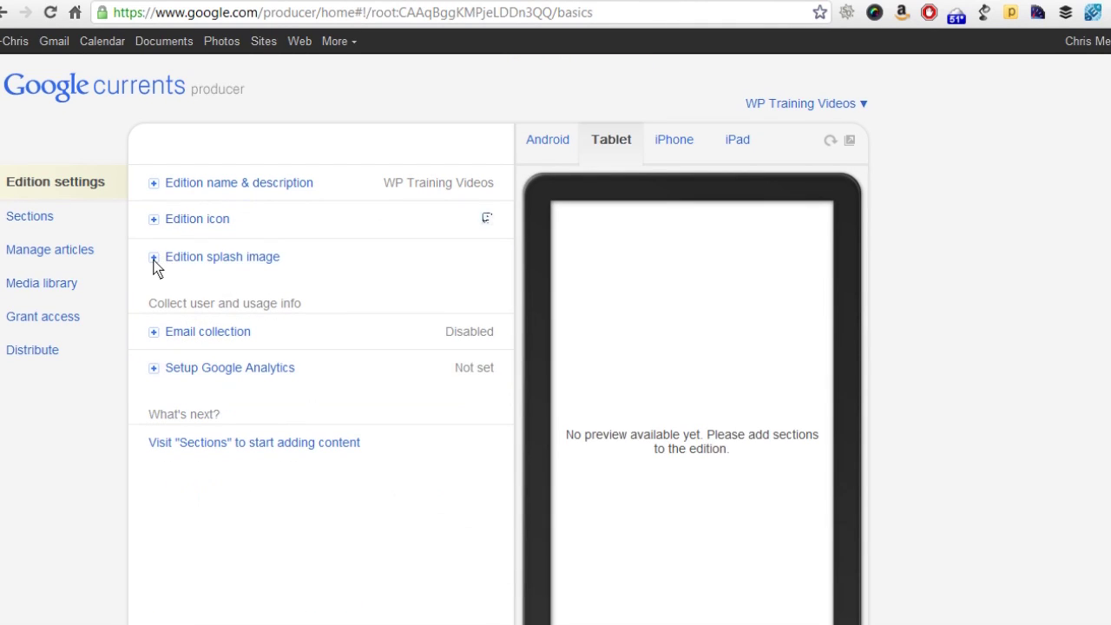
# Upload WordPress-Plugins-Podcast-iTunes.jpg as the edition splash image and save it.
pyautogui.click(167, 262)
pyautogui.click(187, 323)
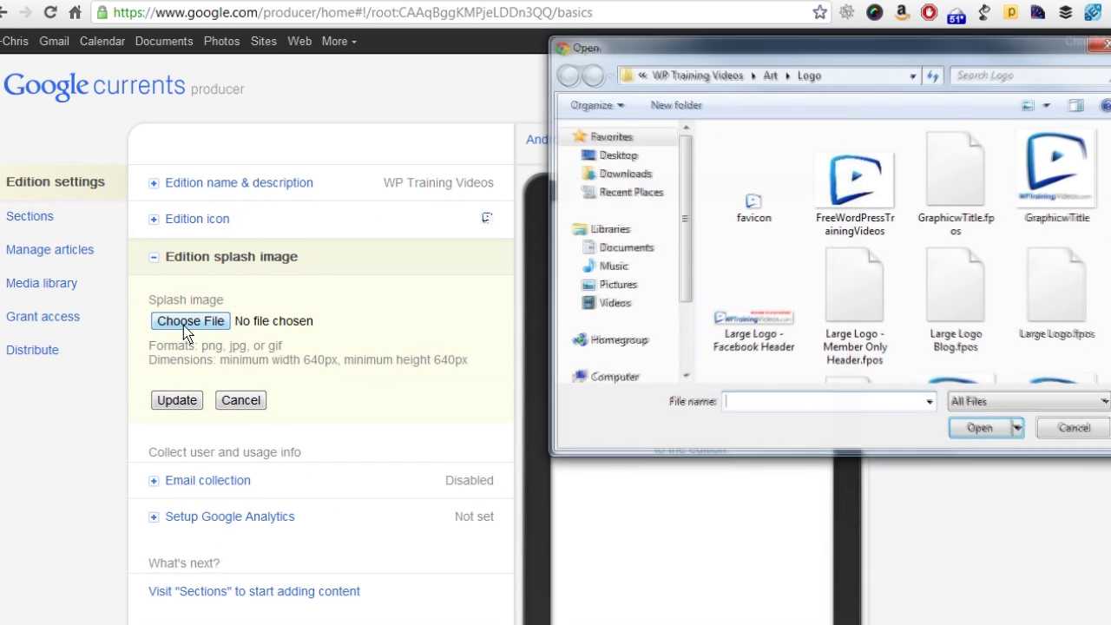
pyautogui.scroll(-3, 903, 251)
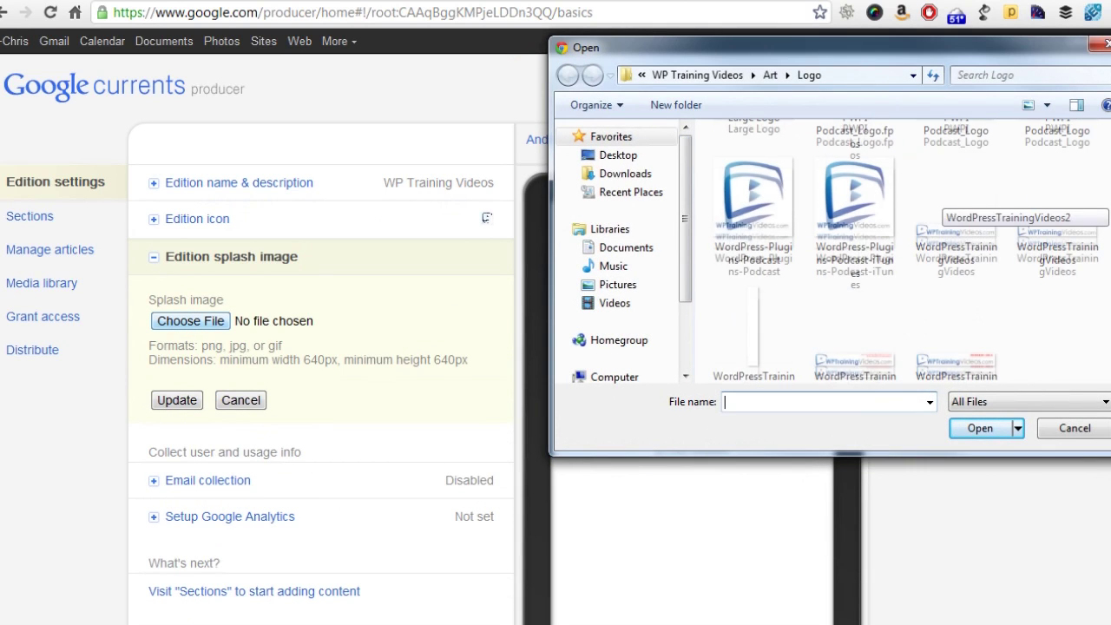
pyautogui.click(850, 237)
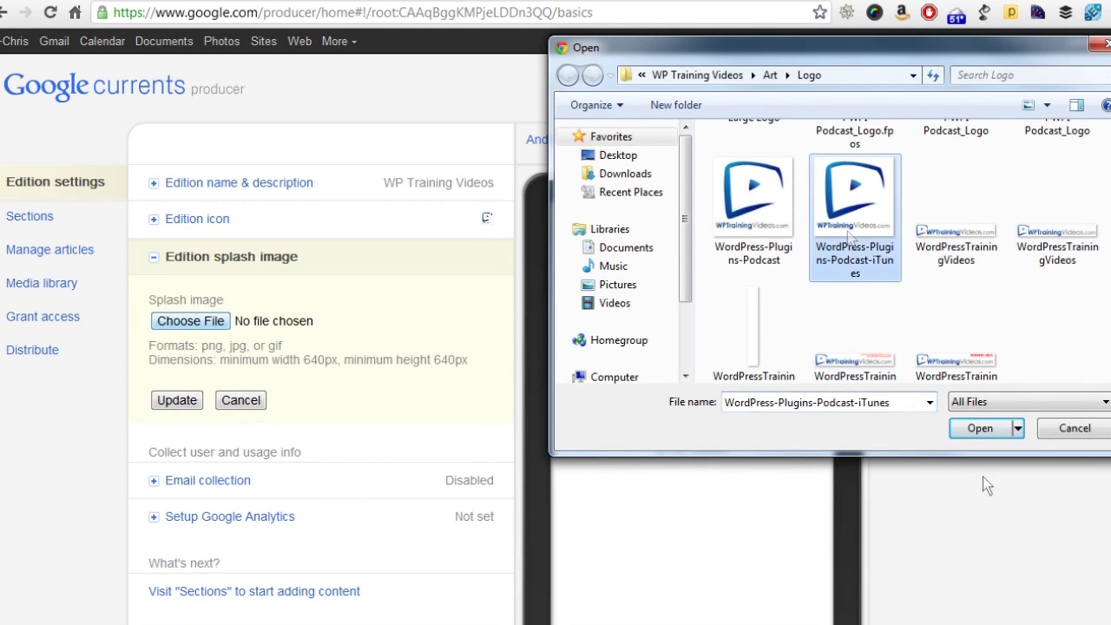
pyautogui.click(979, 428)
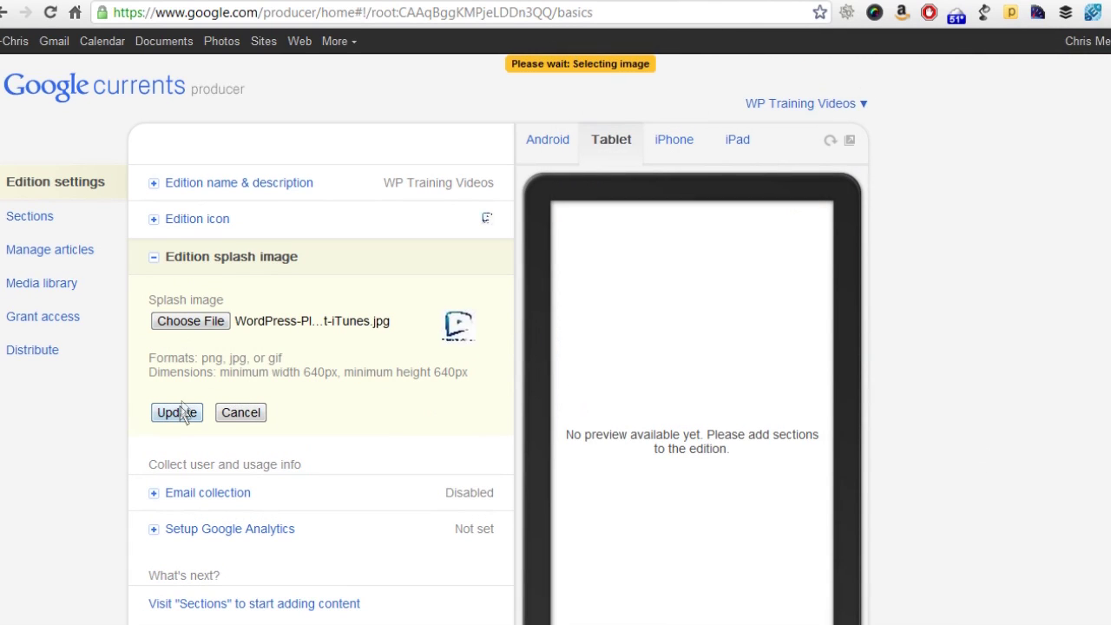
pyautogui.click(179, 412)
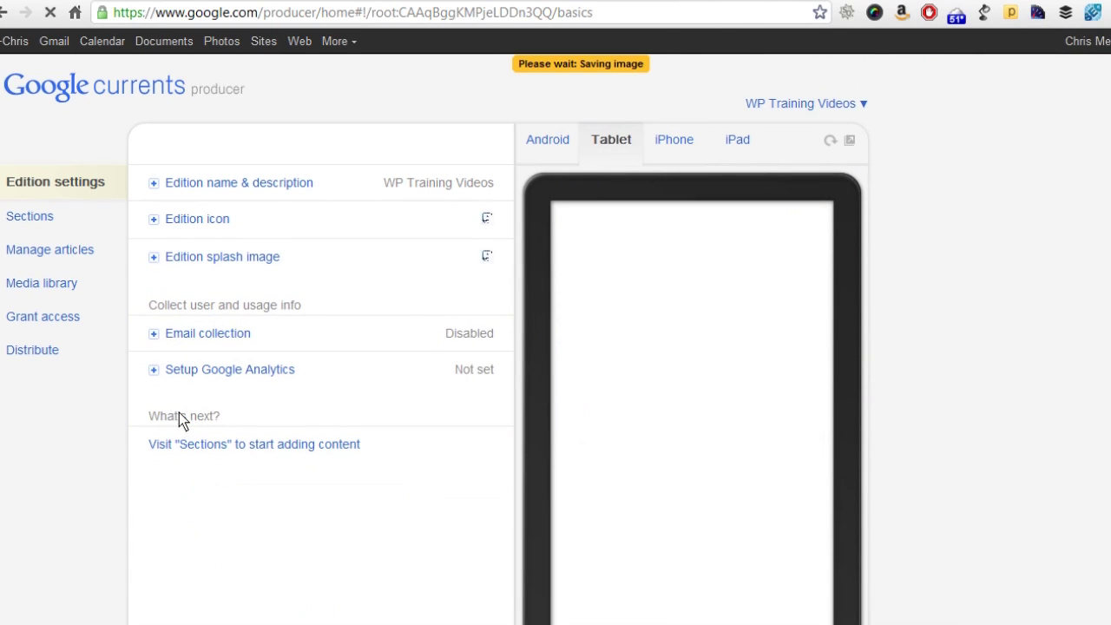
# Set email collection to Opt-in with the privacy policy 'We never spam.' and save.
pyautogui.click(156, 338)
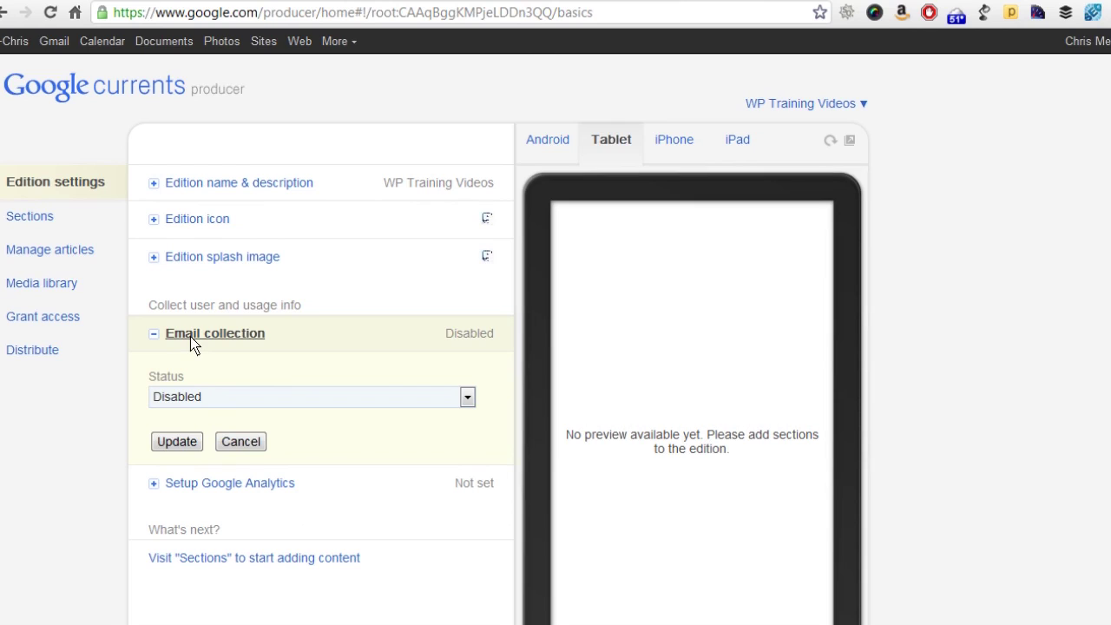
pyautogui.click(188, 400)
pyautogui.click(172, 427)
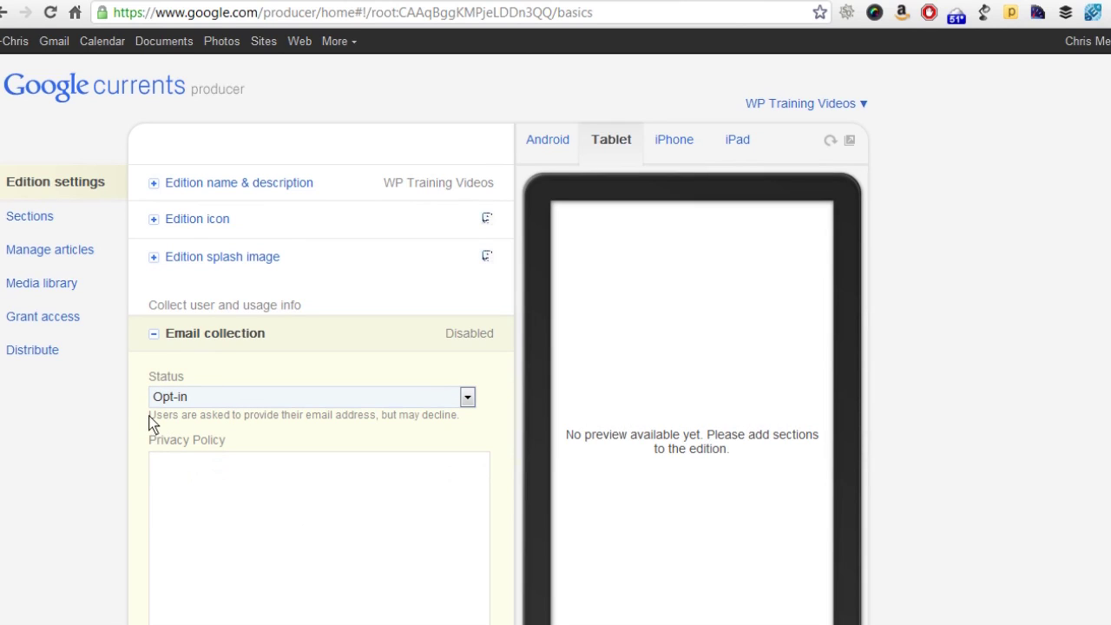
pyautogui.moveTo(149, 417); pyautogui.dragTo(378, 428)
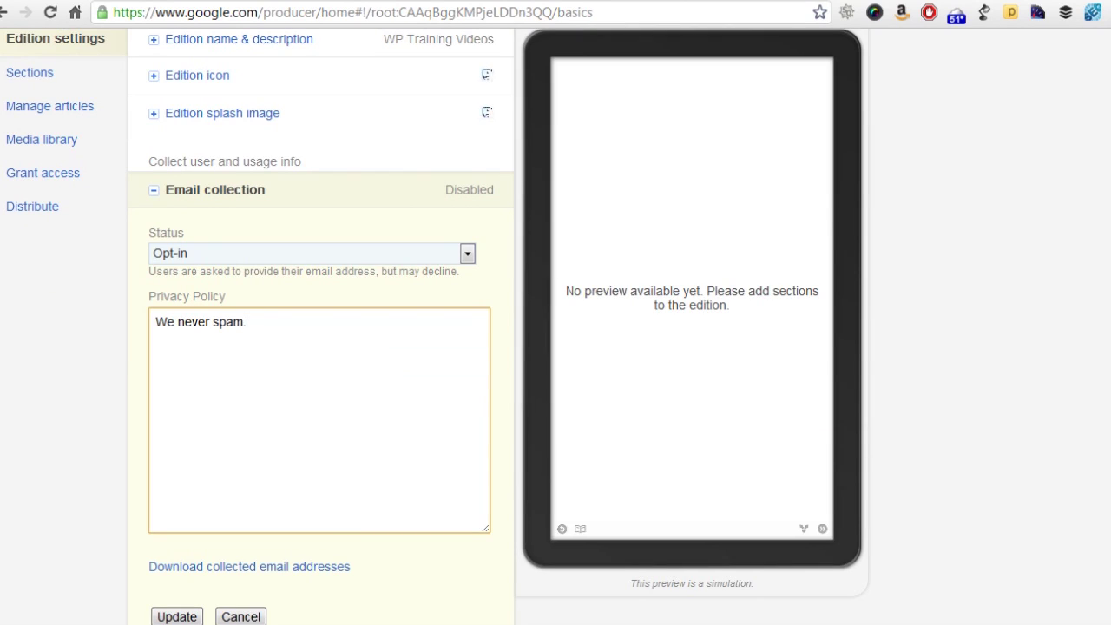
pyautogui.scroll(-2, 434, 348)
pyautogui.scroll(-2, 434, 327)
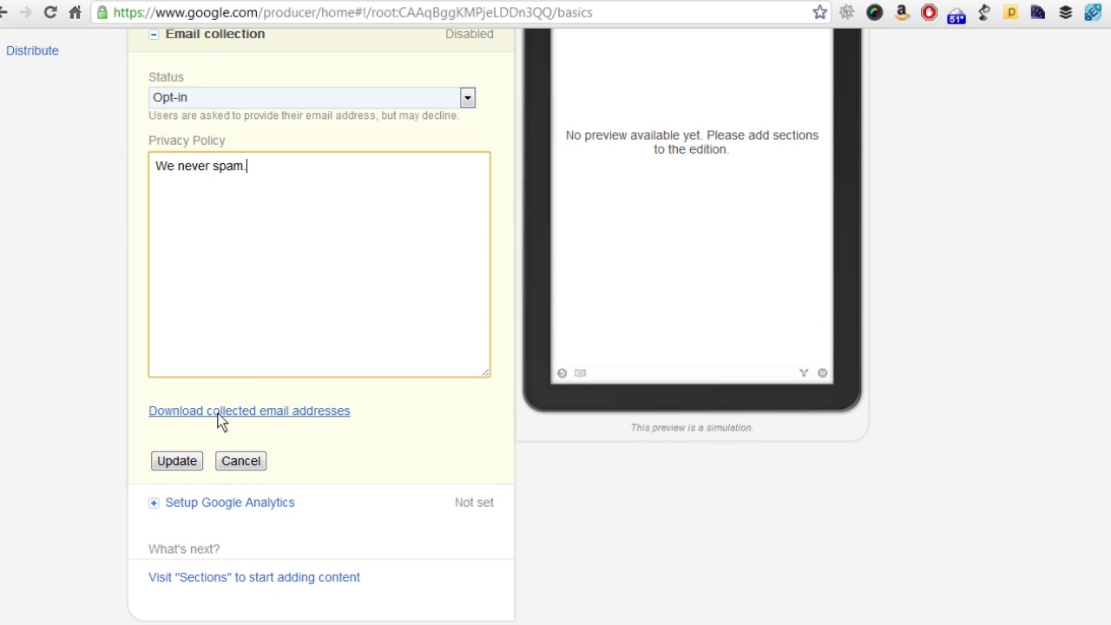
pyautogui.click(171, 461)
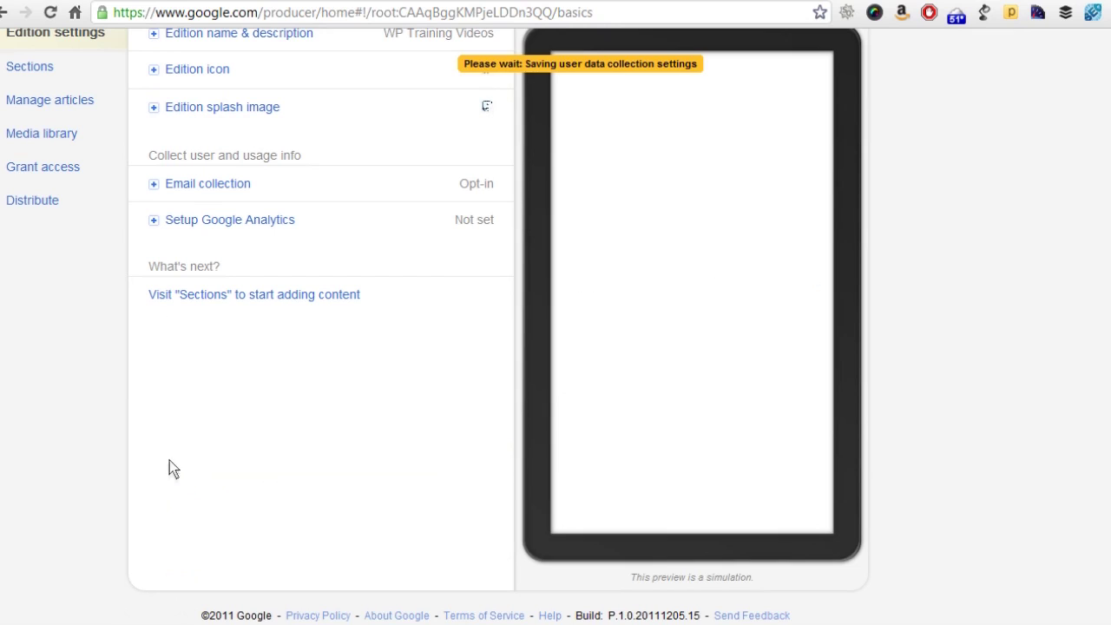
pyautogui.click(154, 222)
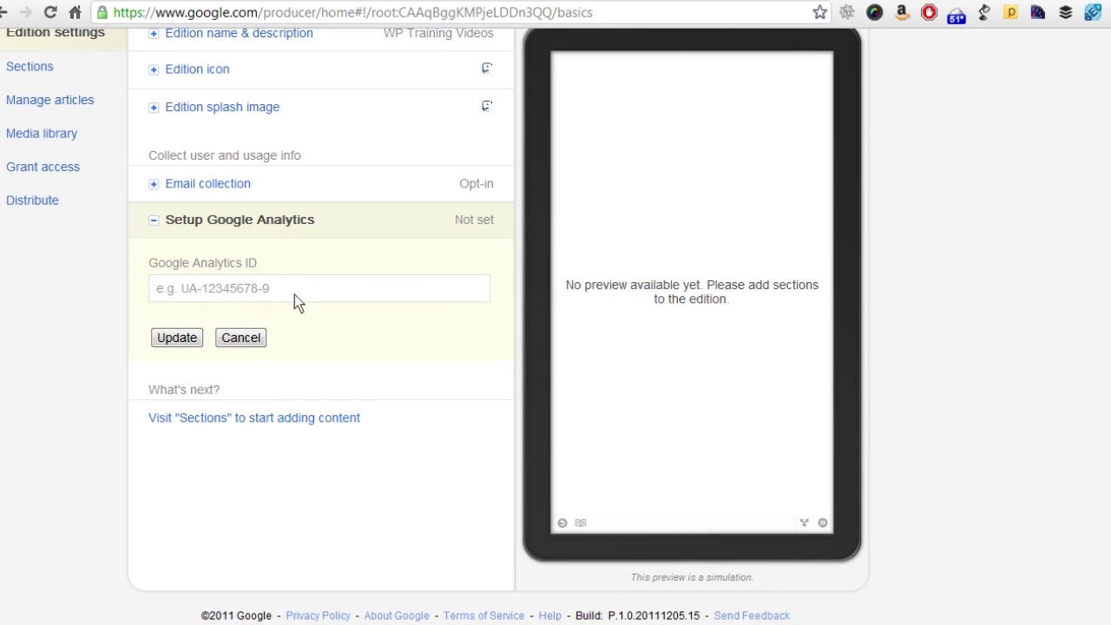
pyautogui.click(235, 340)
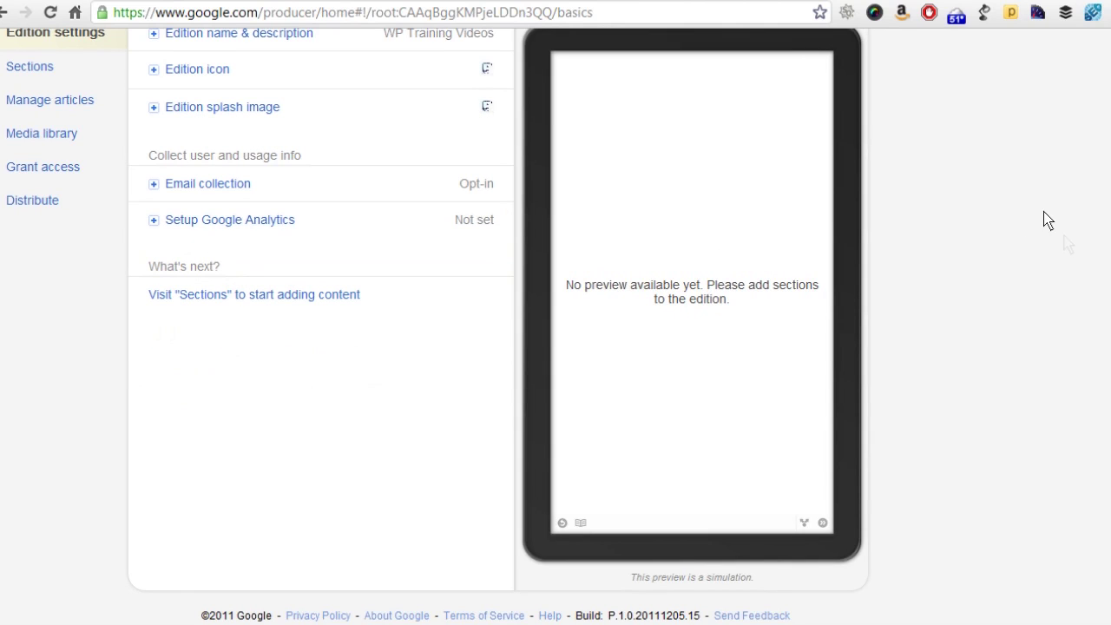
pyautogui.scroll(1, 962, 235)
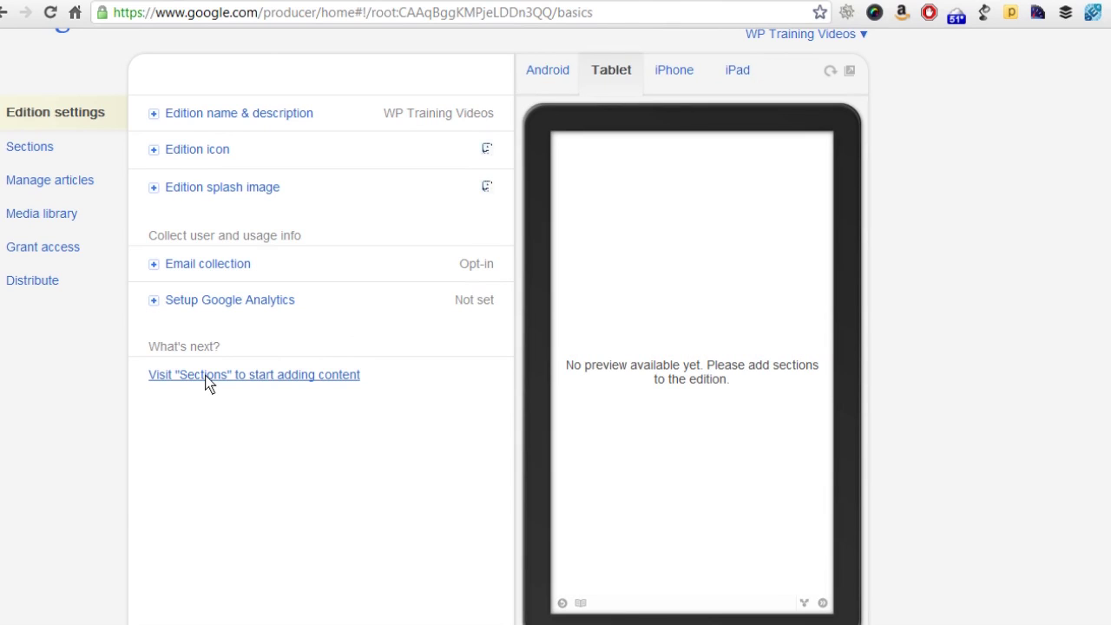
pyautogui.click(207, 375)
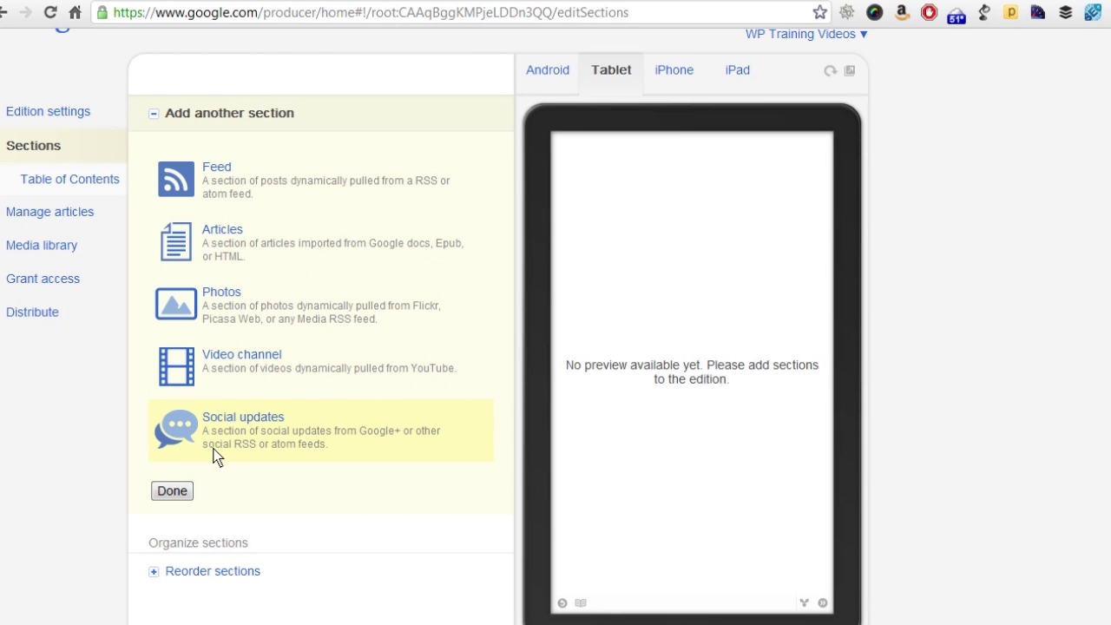
pyautogui.click(238, 184)
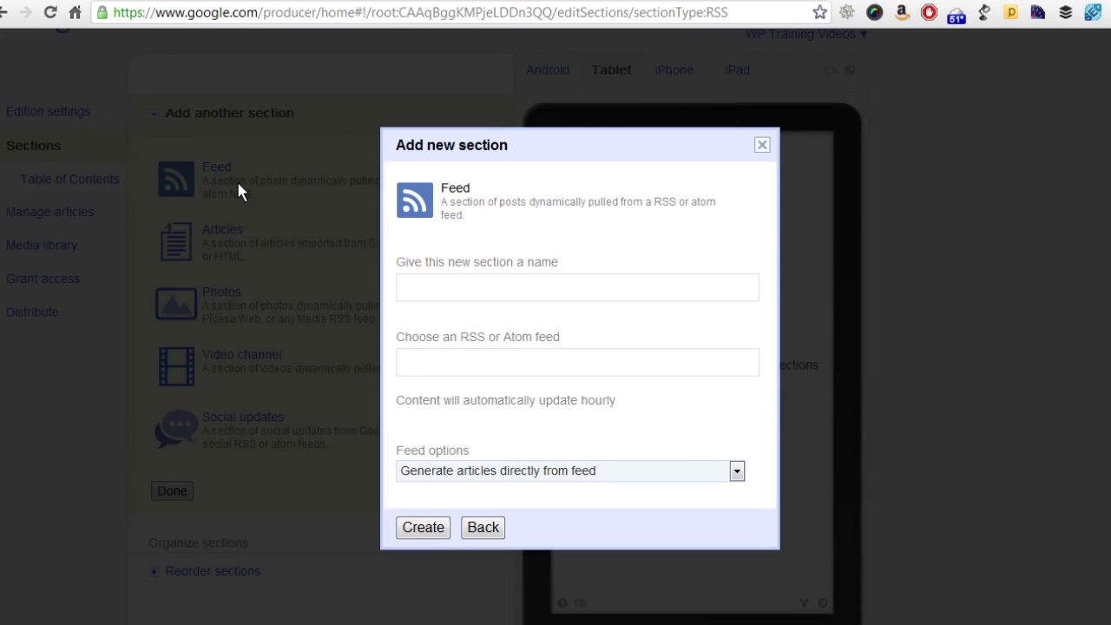
pyautogui.click(546, 291)
pyautogui.write('http')
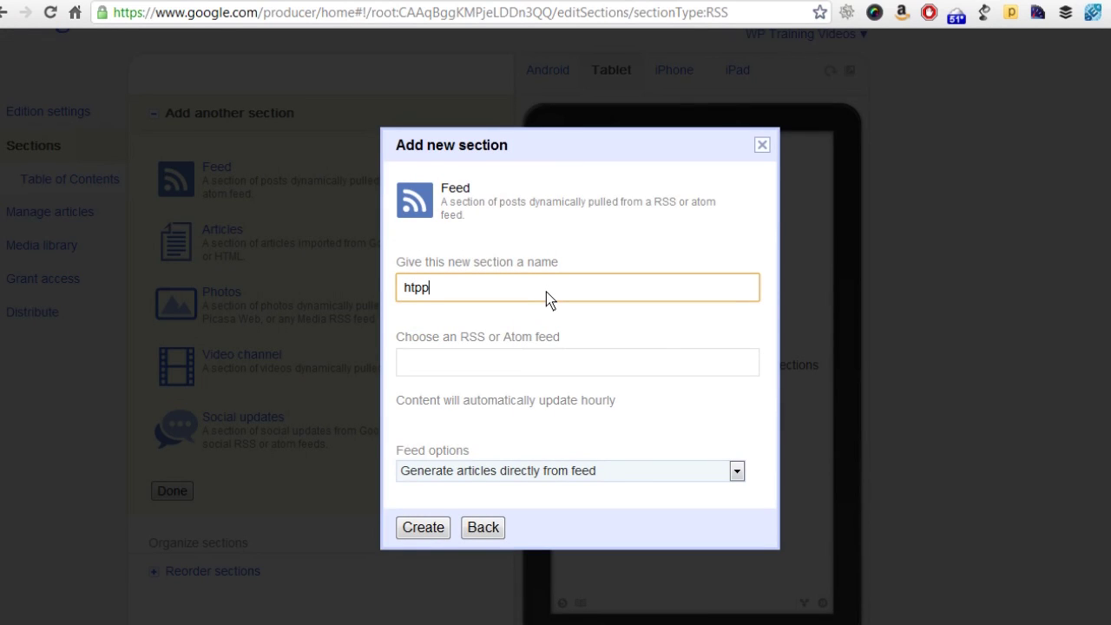
pyautogui.press('BackSpace')
pyautogui.press('BackSpace')
pyautogui.write('tp:www.')
pyautogui.press('BackSpace')
pyautogui.press('BackSpace')
pyautogui.press('BackSpace')
pyautogui.press('BackSpace')
pyautogui.press('BackSpace')
pyautogui.press('BackSpace')
pyautogui.press('BackSpace')
pyautogui.press('BackSpace')
pyautogui.press('BackSpace')
pyautogui.write('The Blog')
pyautogui.press('Tab')
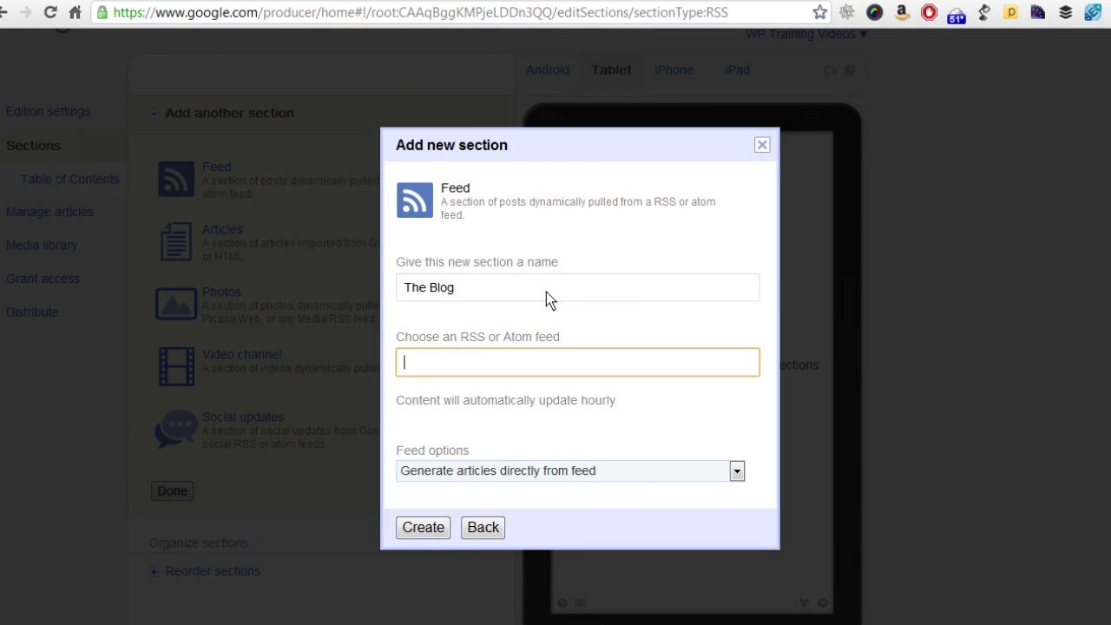
pyautogui.write('http://www.WPT')
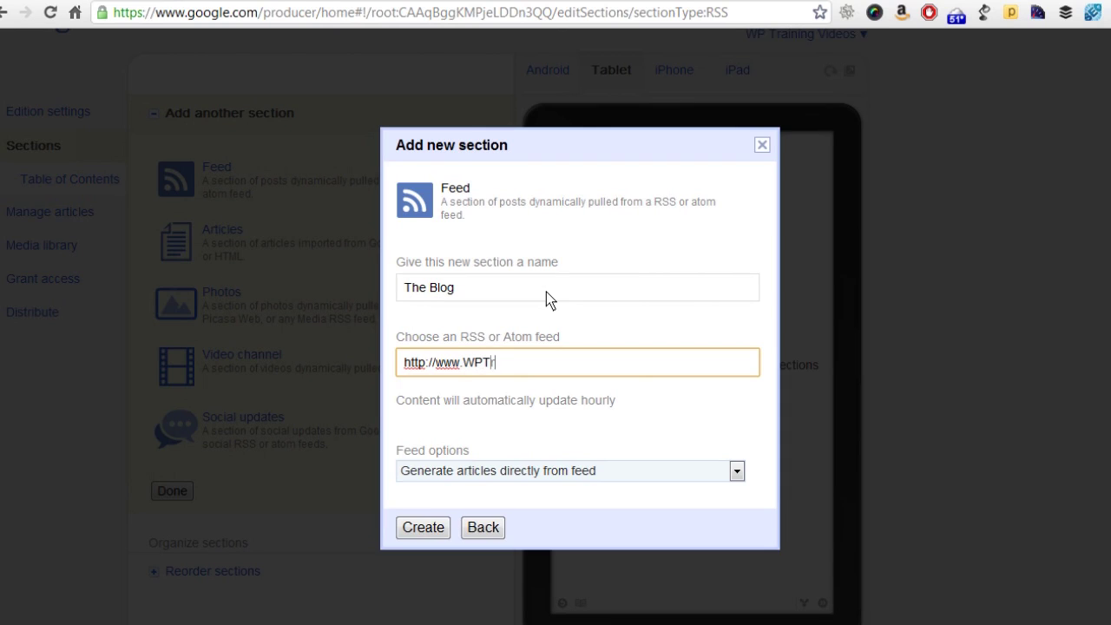
pyautogui.write('rainingVideos .com/')
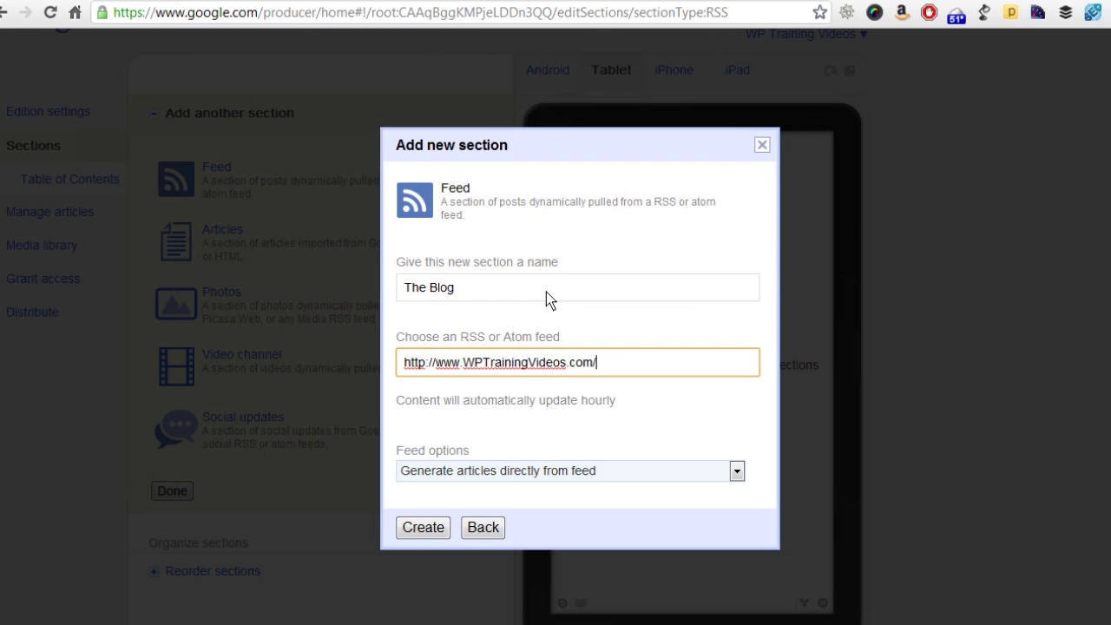
pyautogui.write('feed')
pyautogui.click(459, 473)
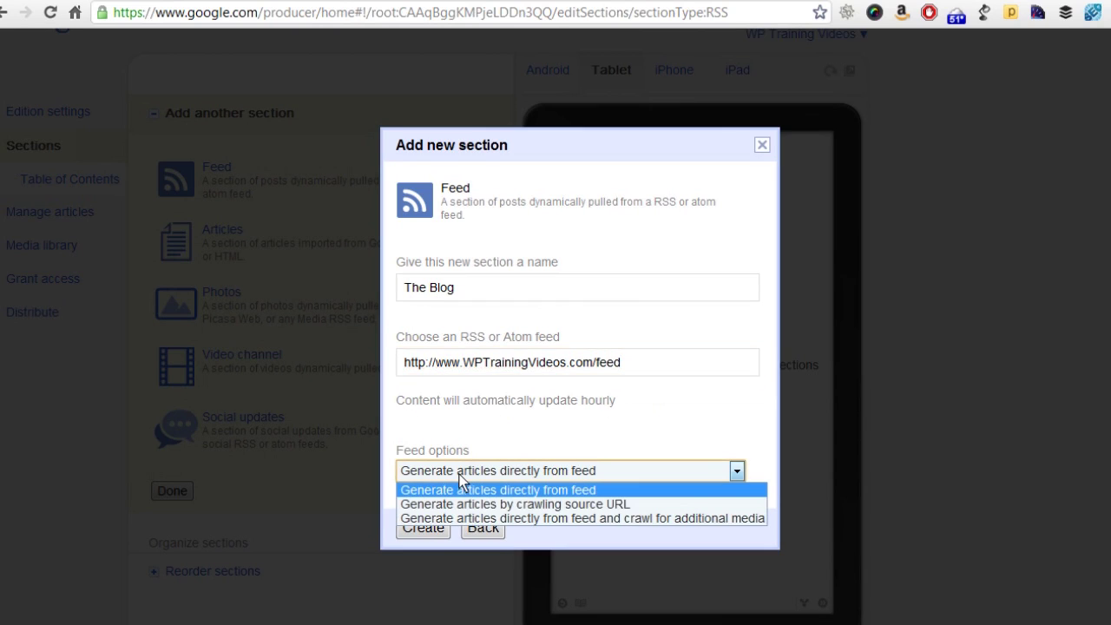
pyautogui.click(541, 518)
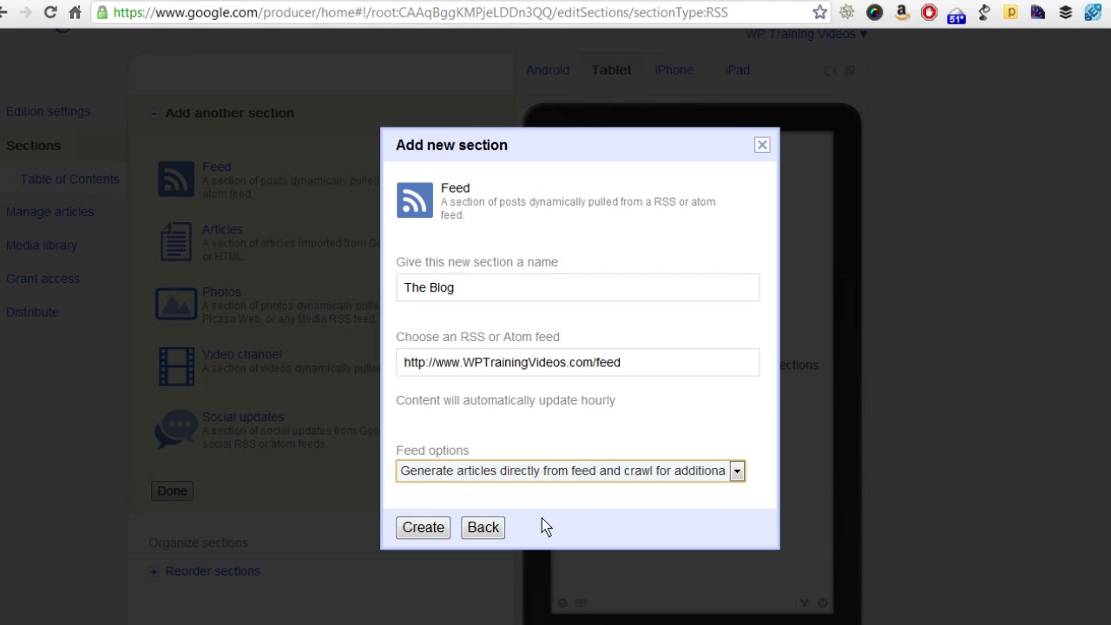
pyautogui.click(414, 529)
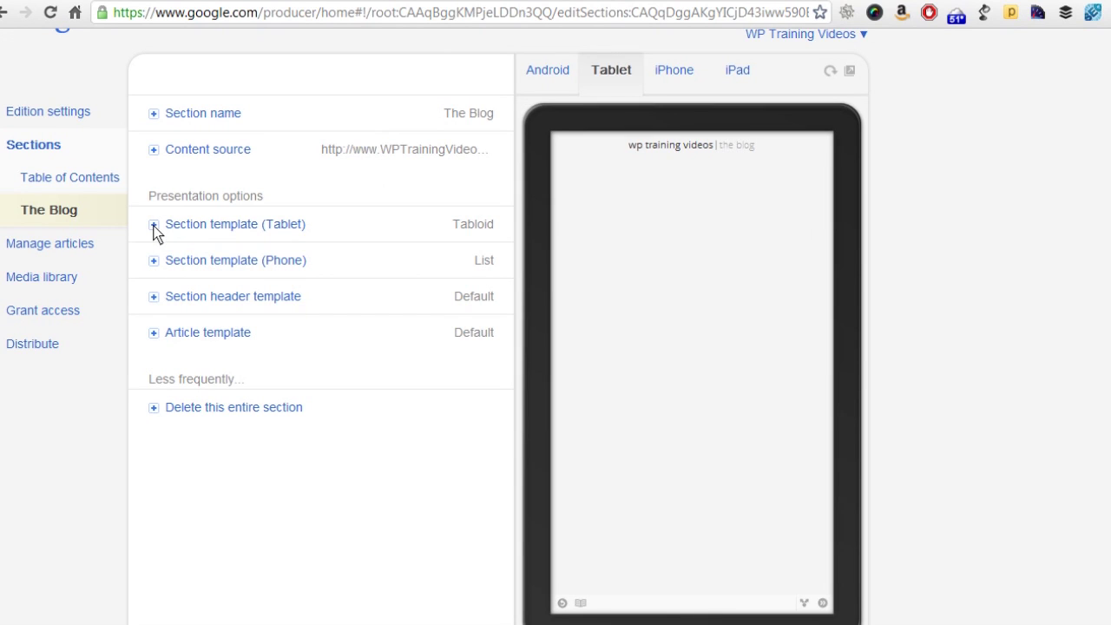
# Check the tablet and phone section templates, keeping Tabloid and List.
pyautogui.click(154, 225)
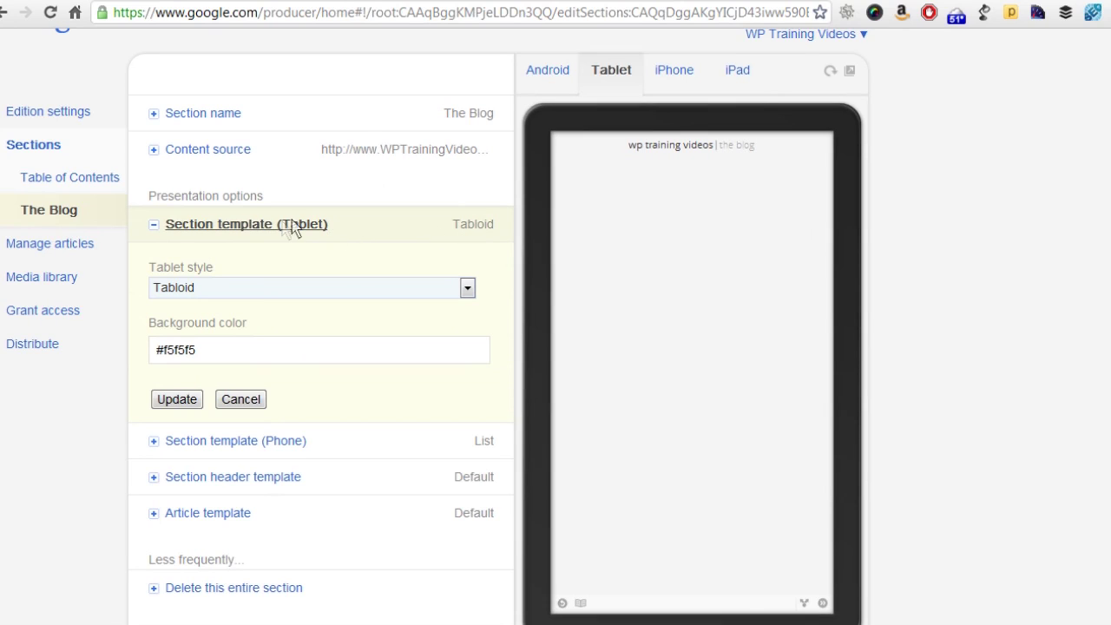
pyautogui.click(193, 291)
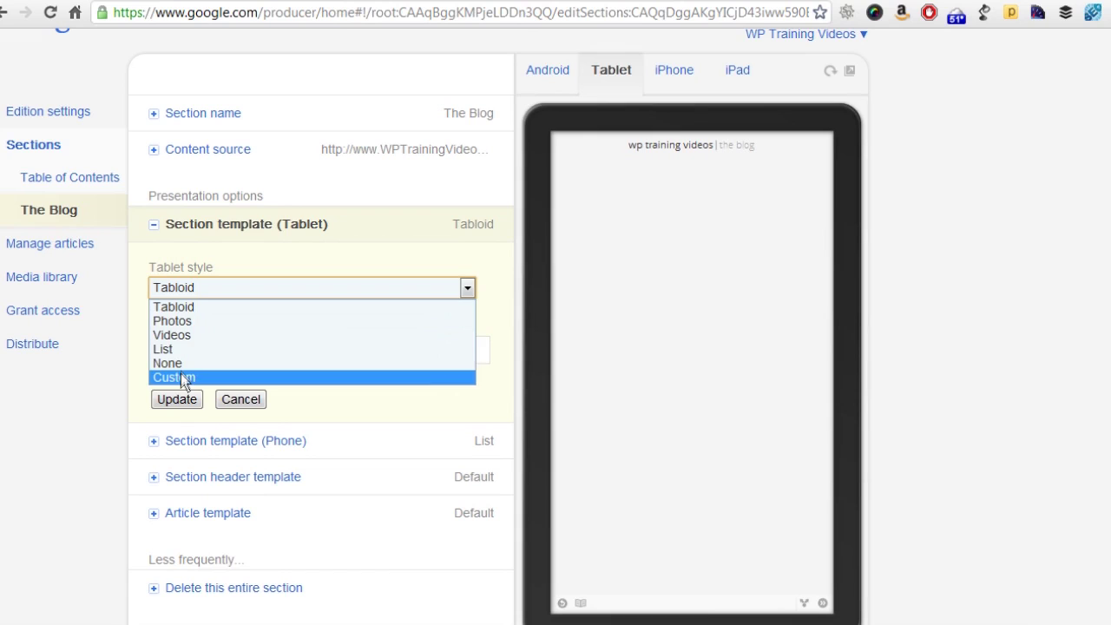
pyautogui.click(177, 310)
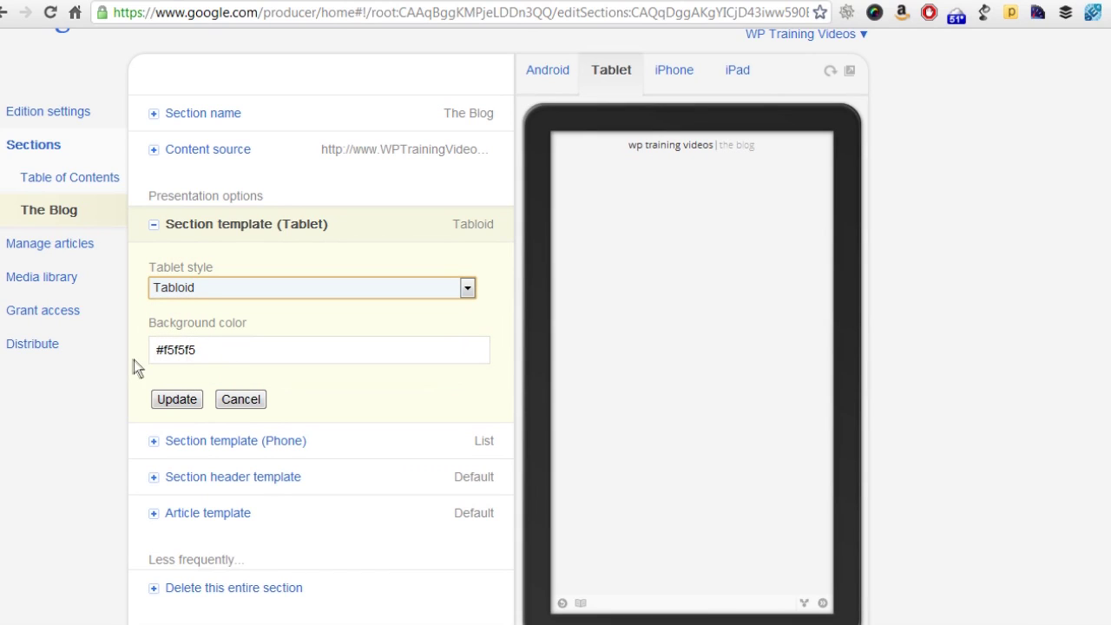
pyautogui.click(237, 400)
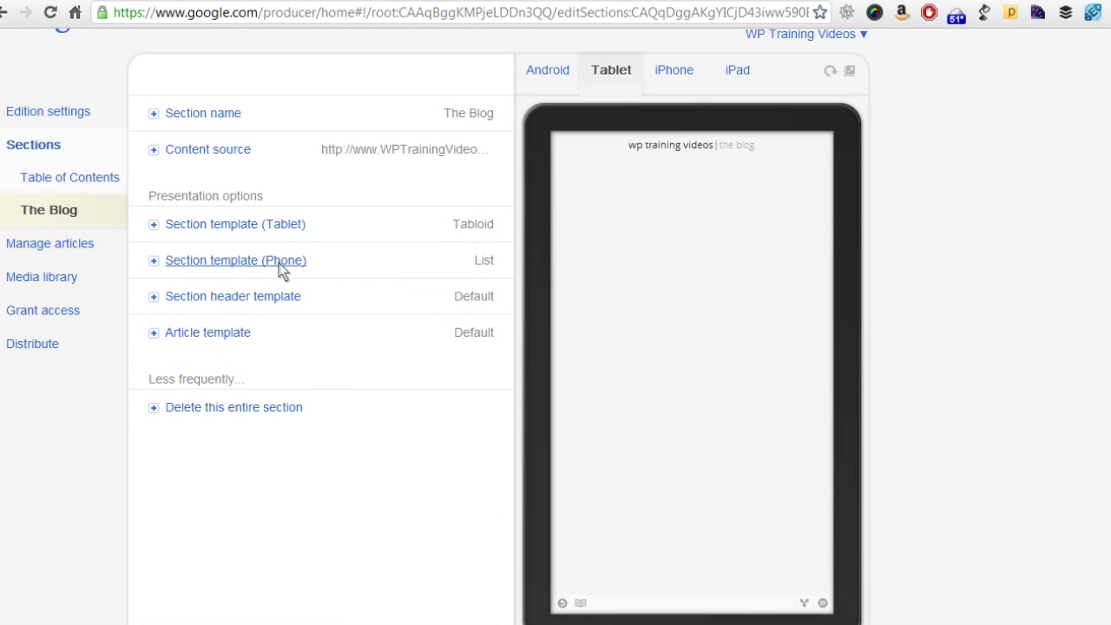
pyautogui.click(169, 266)
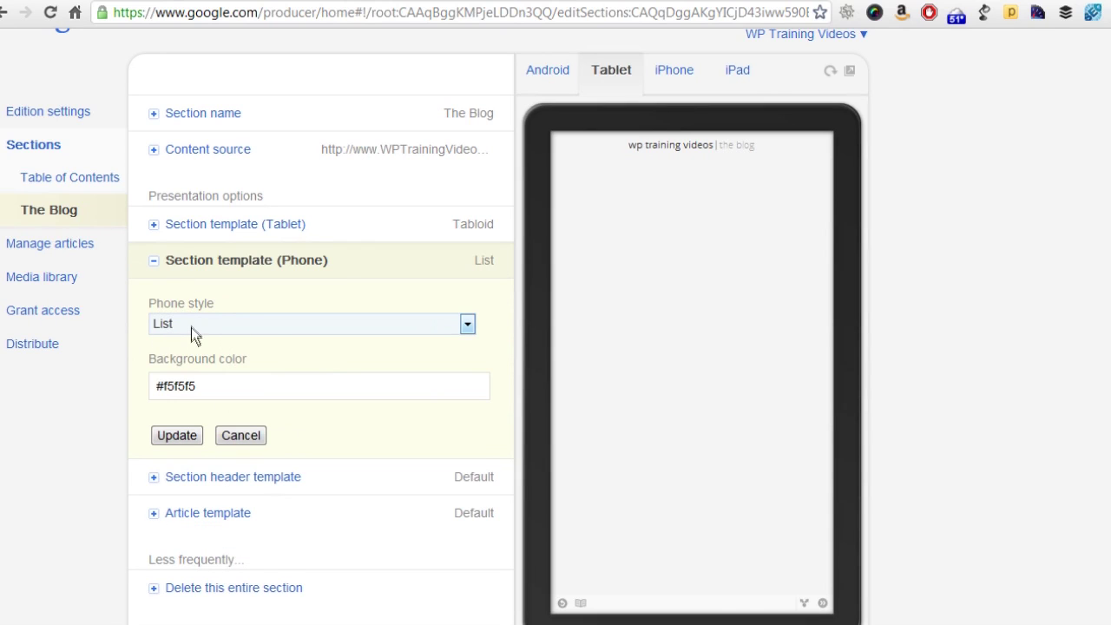
pyautogui.click(191, 327)
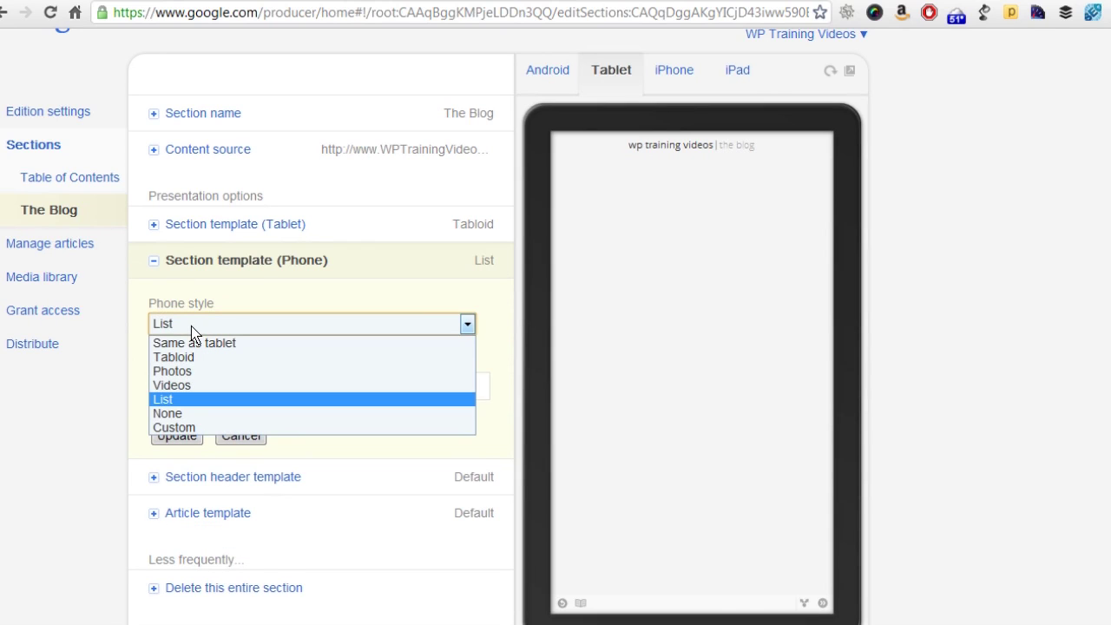
pyautogui.click(172, 395)
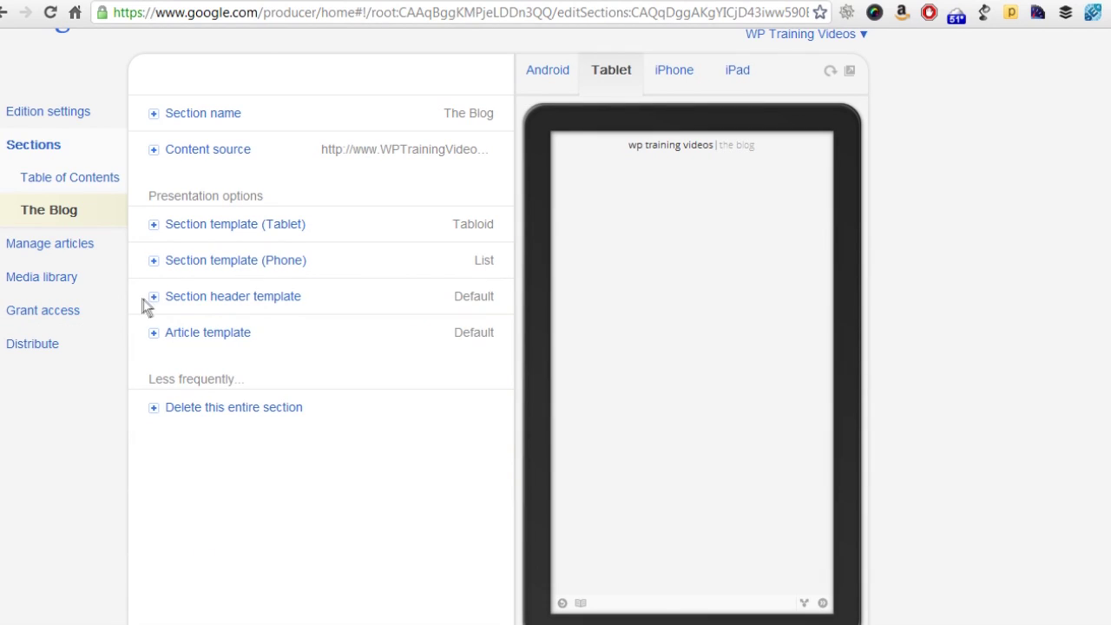
# Check the section header and article templates, leaving both at Default.
pyautogui.click(154, 299)
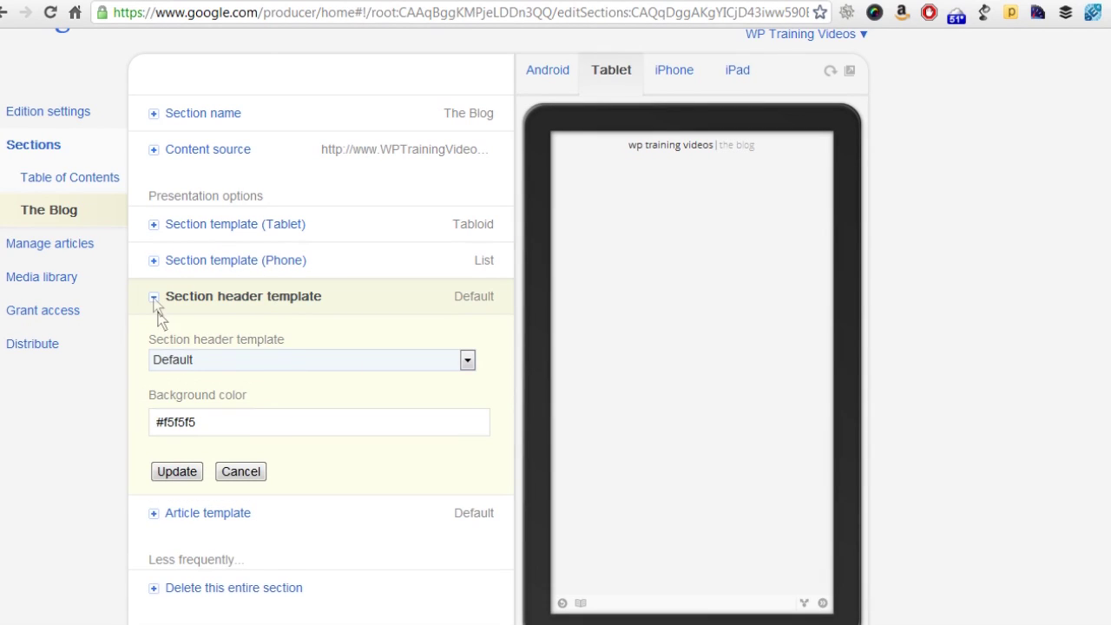
pyautogui.click(211, 370)
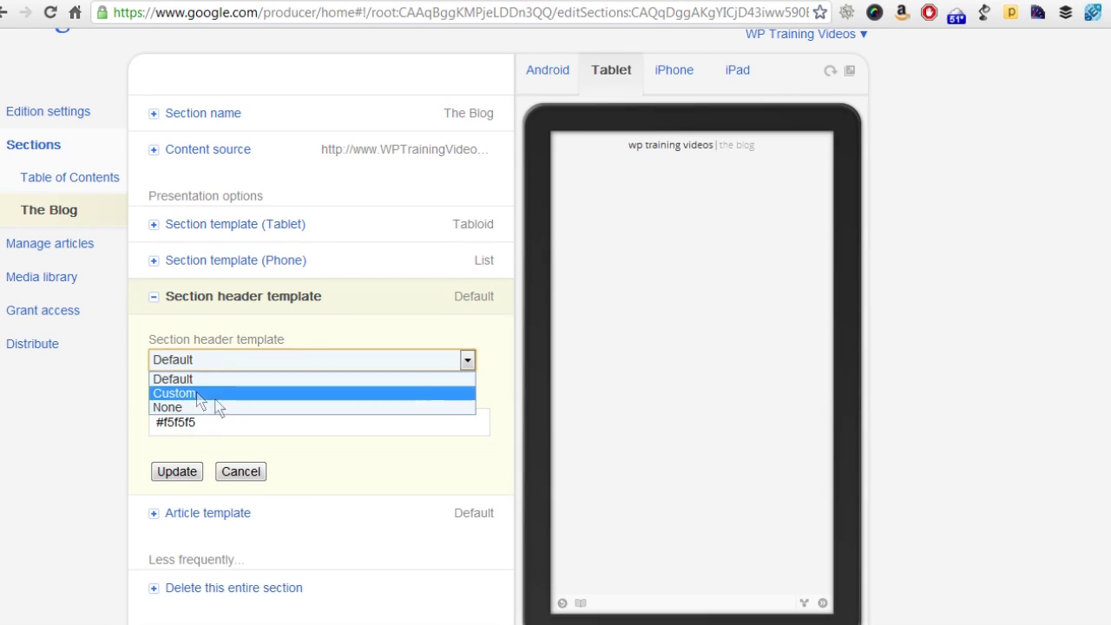
pyautogui.click(253, 472)
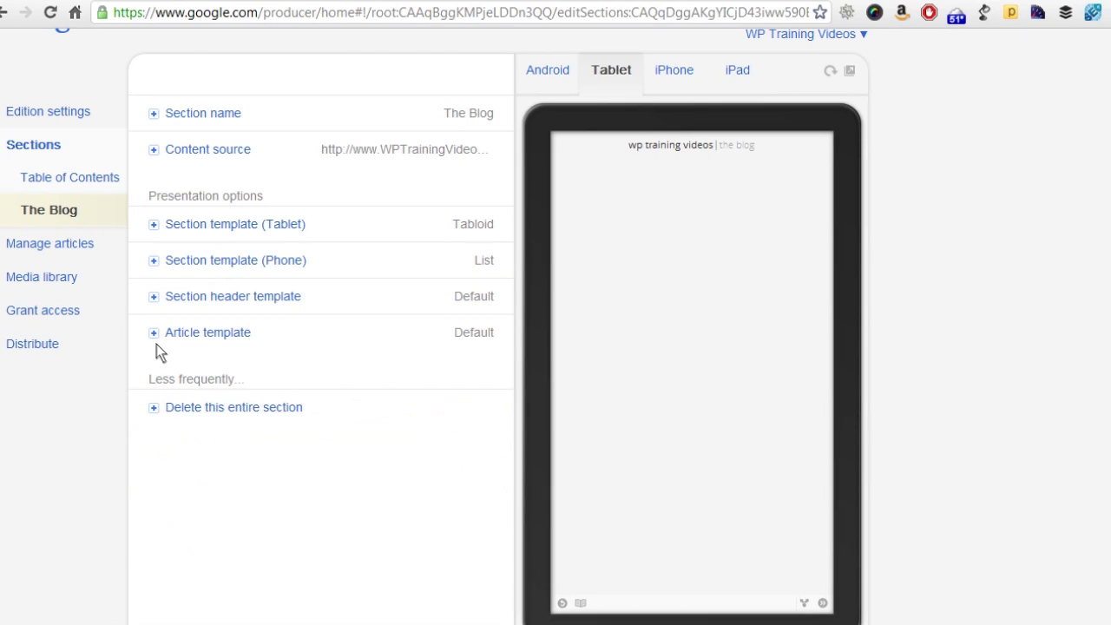
pyautogui.click(154, 335)
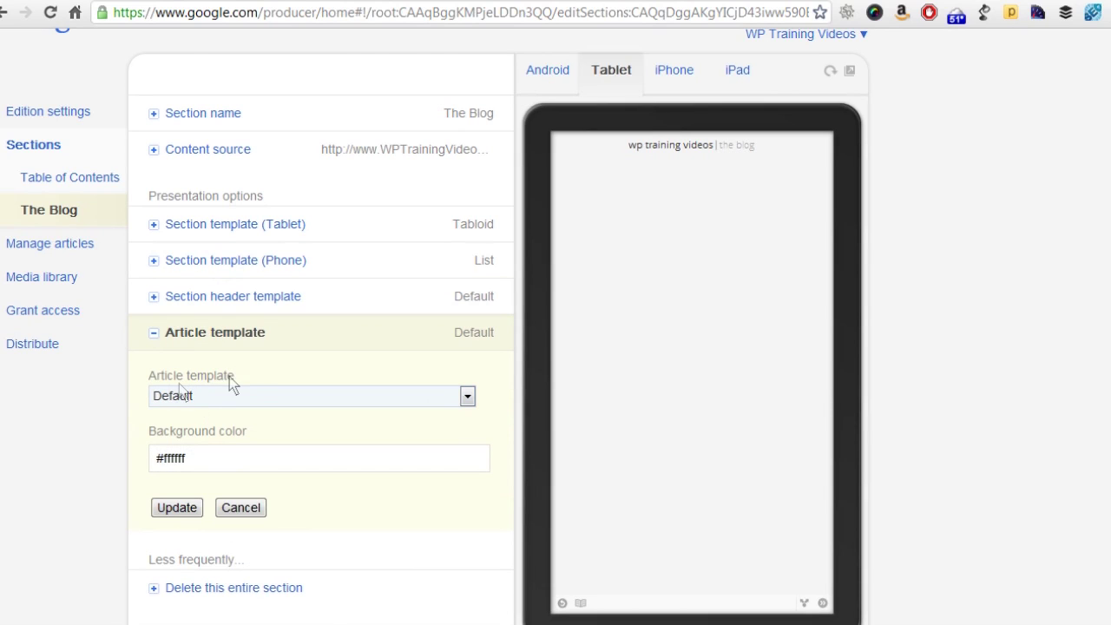
pyautogui.click(214, 395)
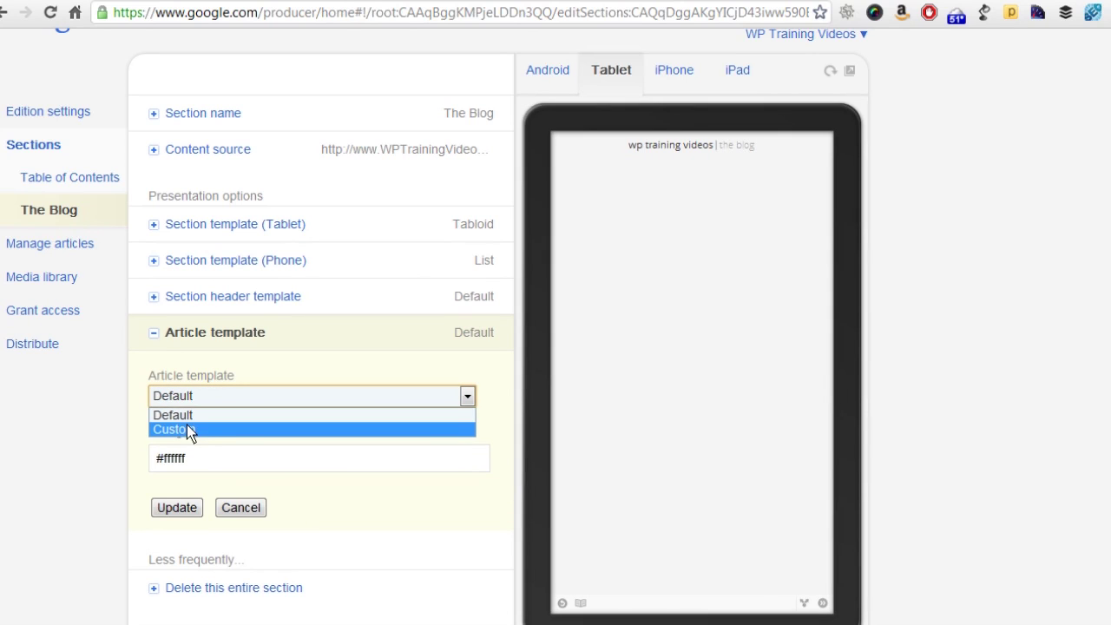
pyautogui.click(241, 508)
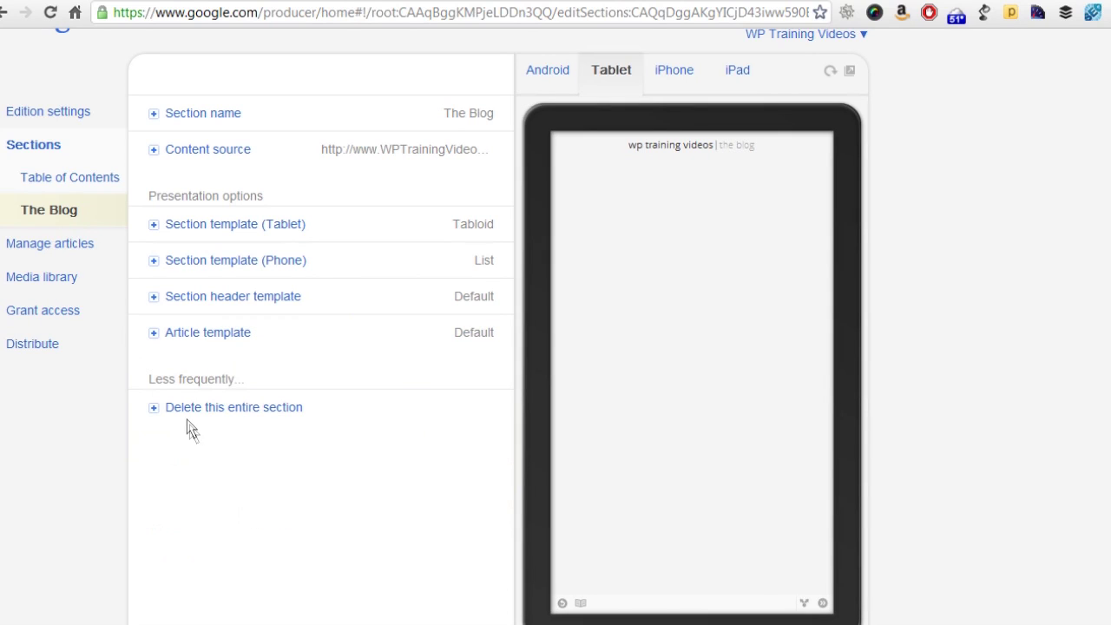
# Open the delete-section option for The Blog, then cancel without deleting.
pyautogui.click(154, 409)
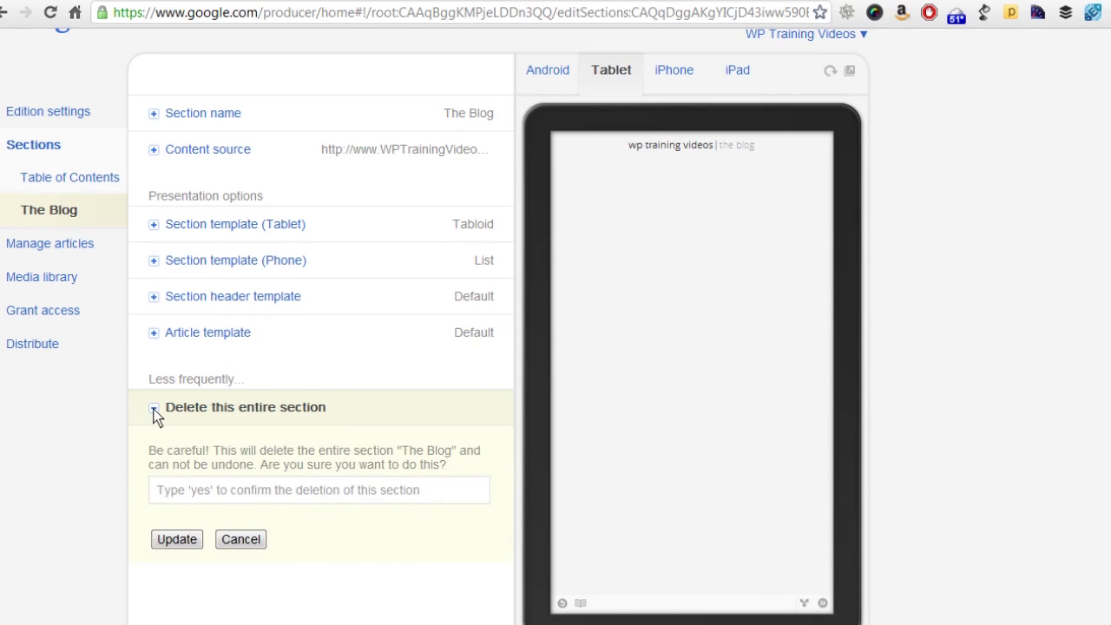
pyautogui.click(193, 498)
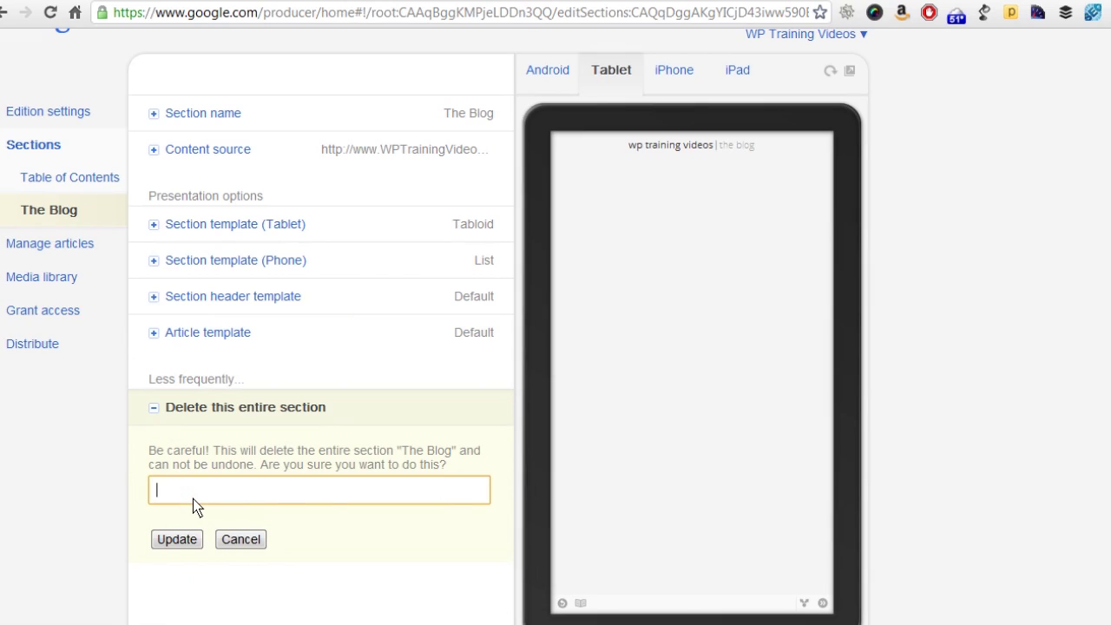
pyautogui.click(245, 545)
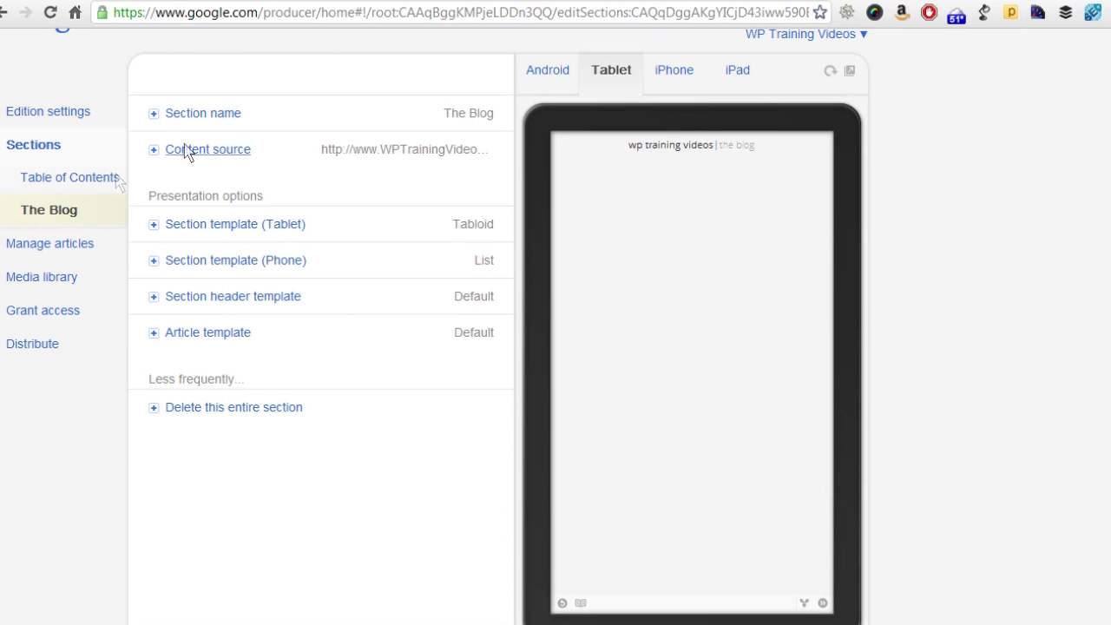
# Create video channel section 'Our Videos' from the freewptrainingvideos YouTube channel.
pyautogui.click(36, 149)
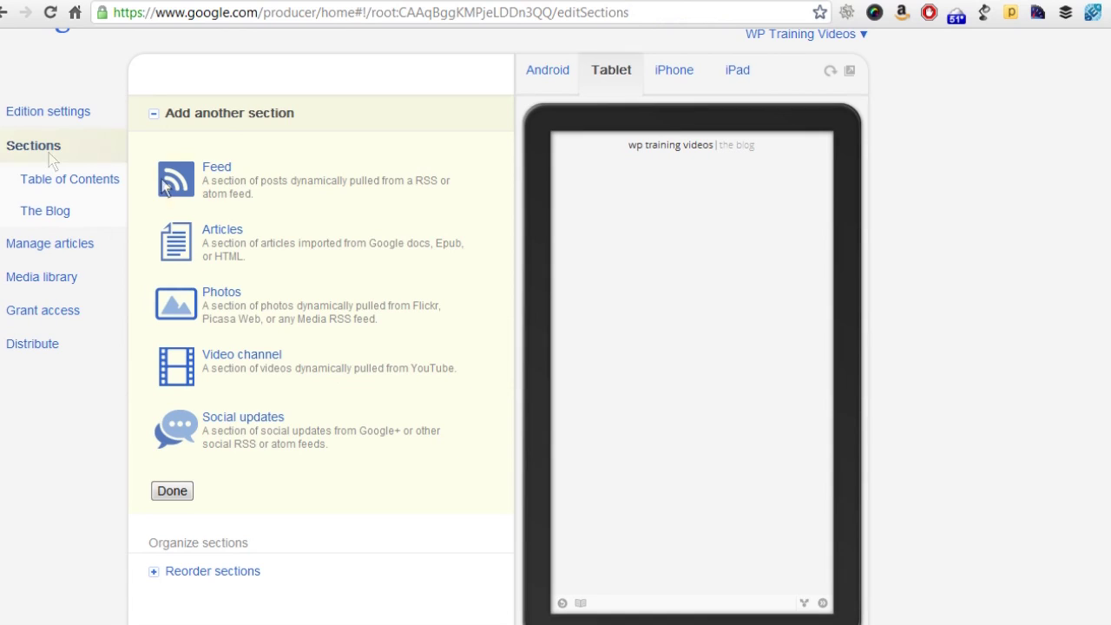
pyautogui.click(232, 351)
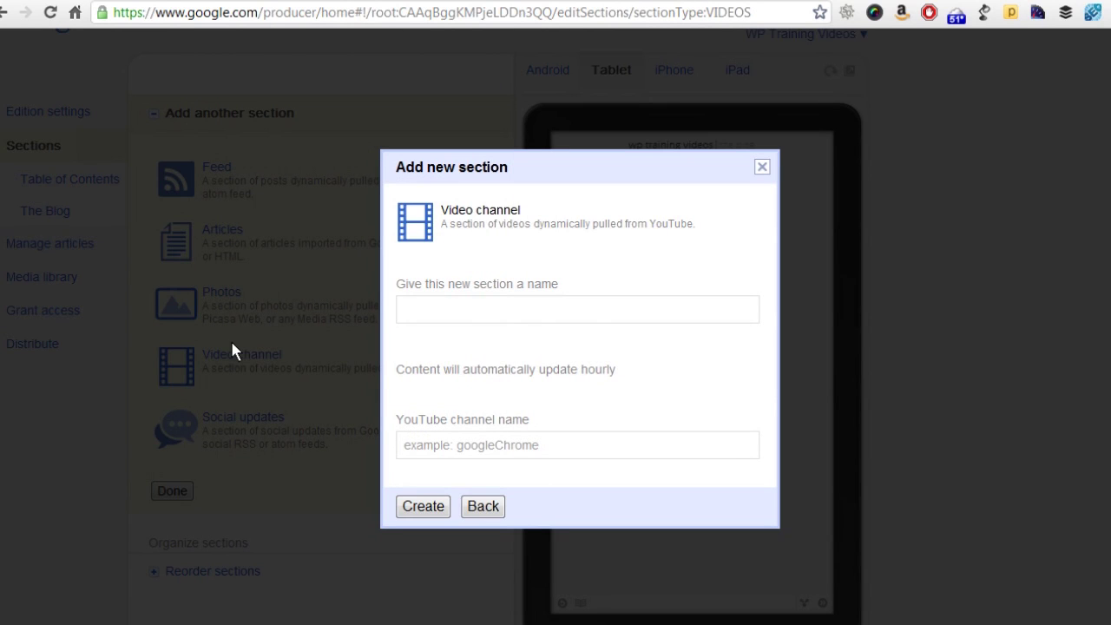
pyautogui.click(481, 314)
pyautogui.write('F')
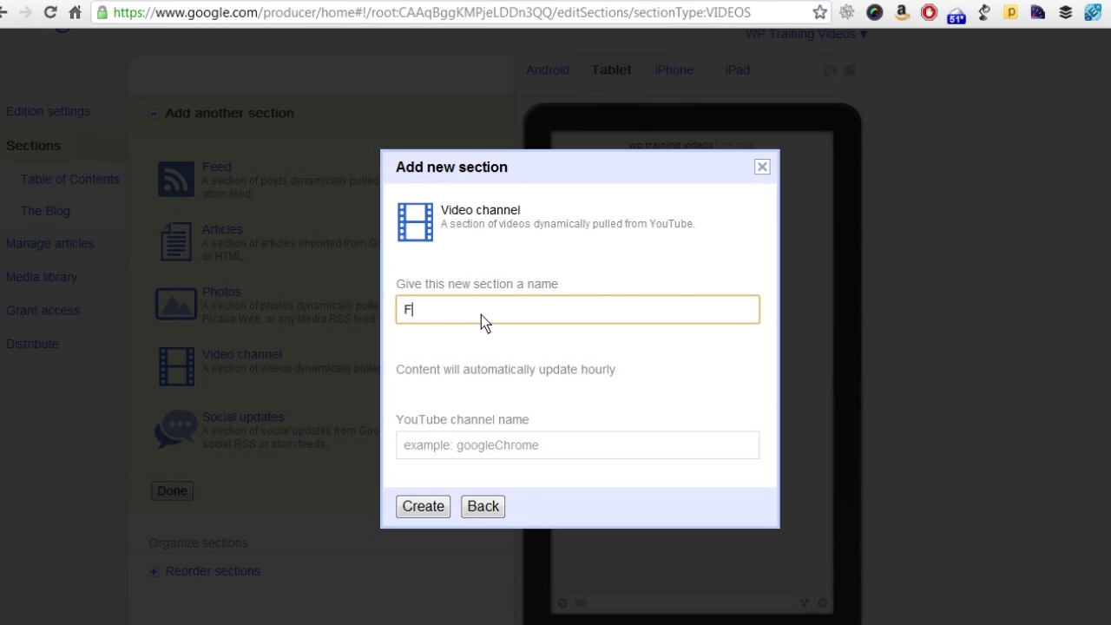
pyautogui.press('BackSpace')
pyautogui.write('Our Videos')
pyautogui.click(474, 447)
pyautogui.write('freewpt')
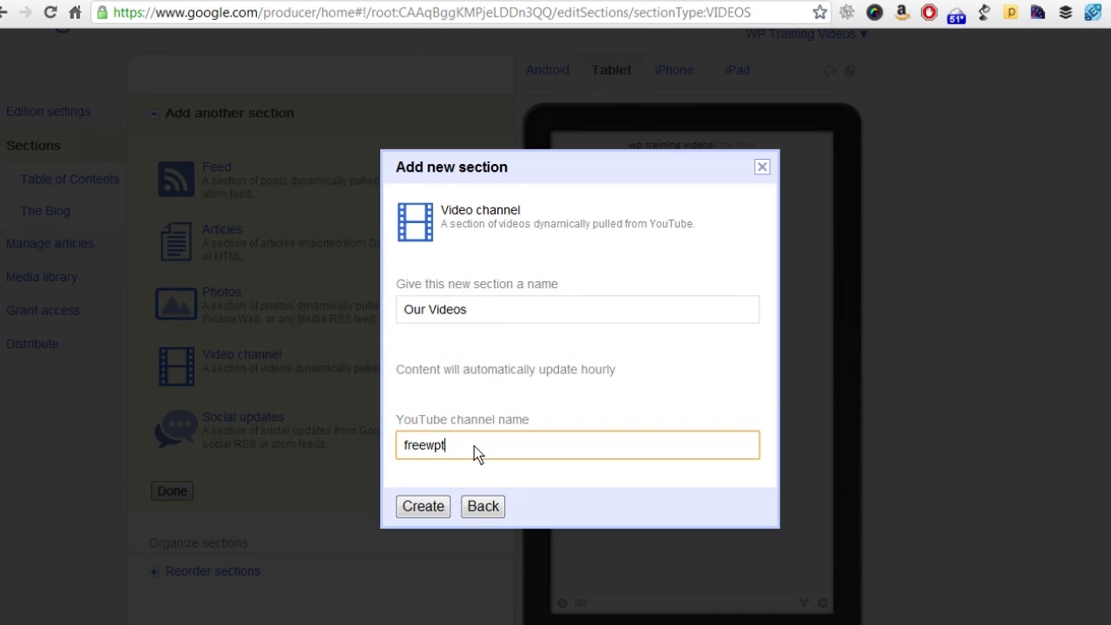
pyautogui.write('rainingvideos')
pyautogui.click(428, 510)
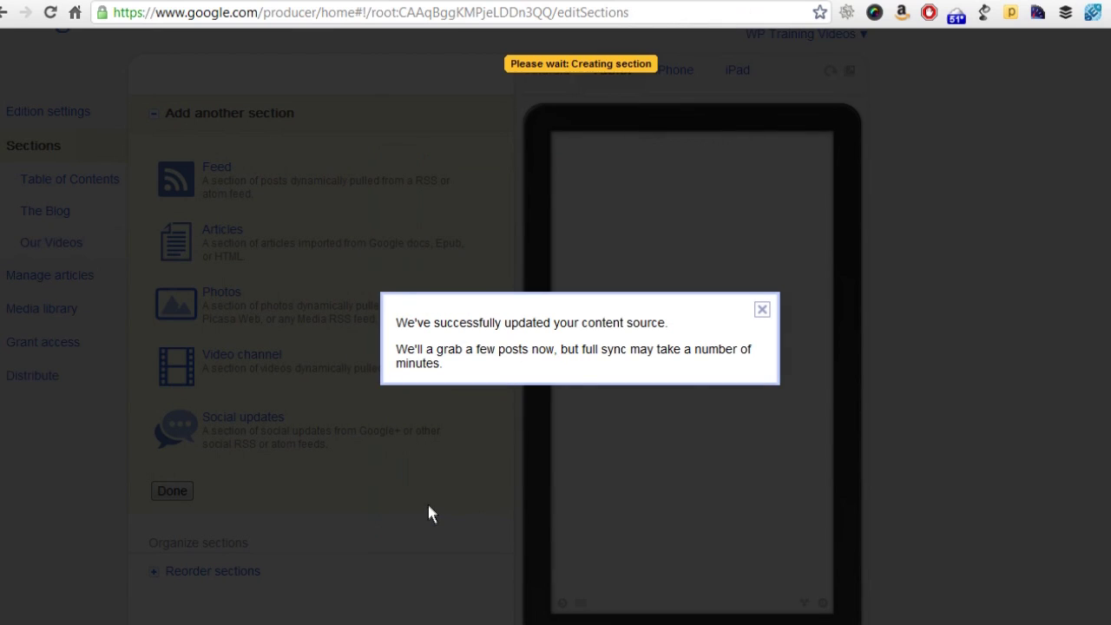
# Close the section-created notice, view Our Videos in Android and iPhone previews, then go back to Sections.
pyautogui.click(763, 317)
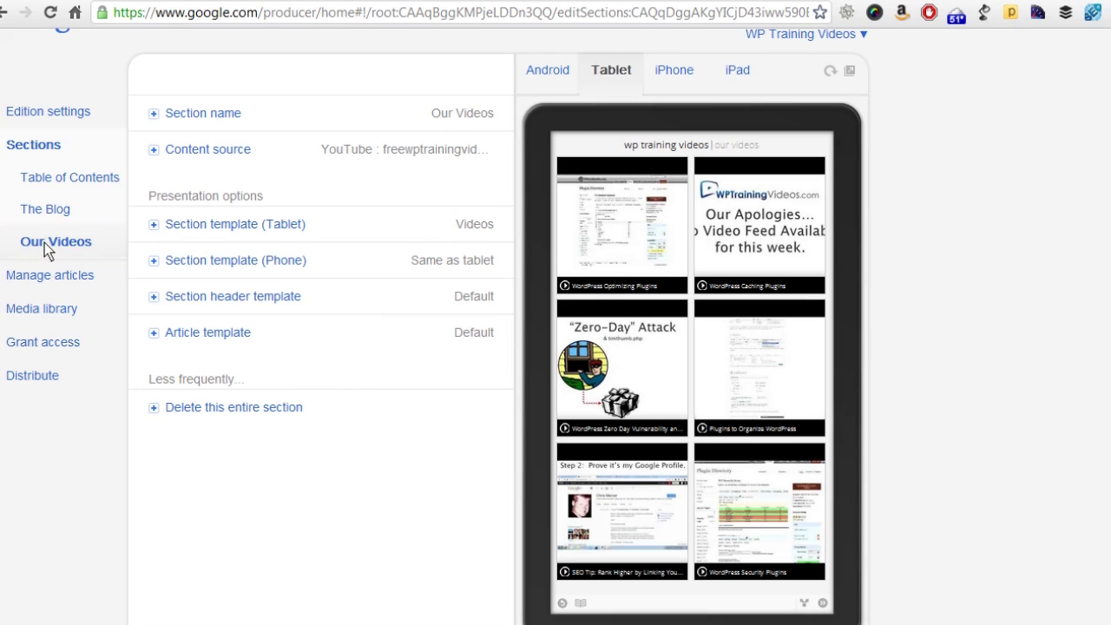
pyautogui.click(546, 75)
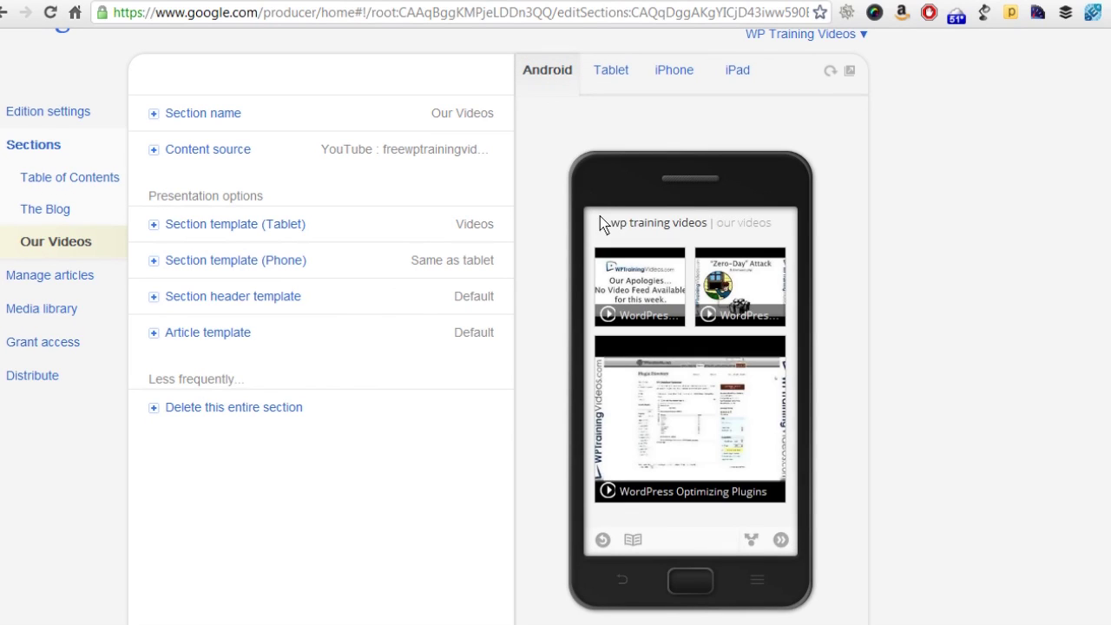
pyautogui.click(672, 72)
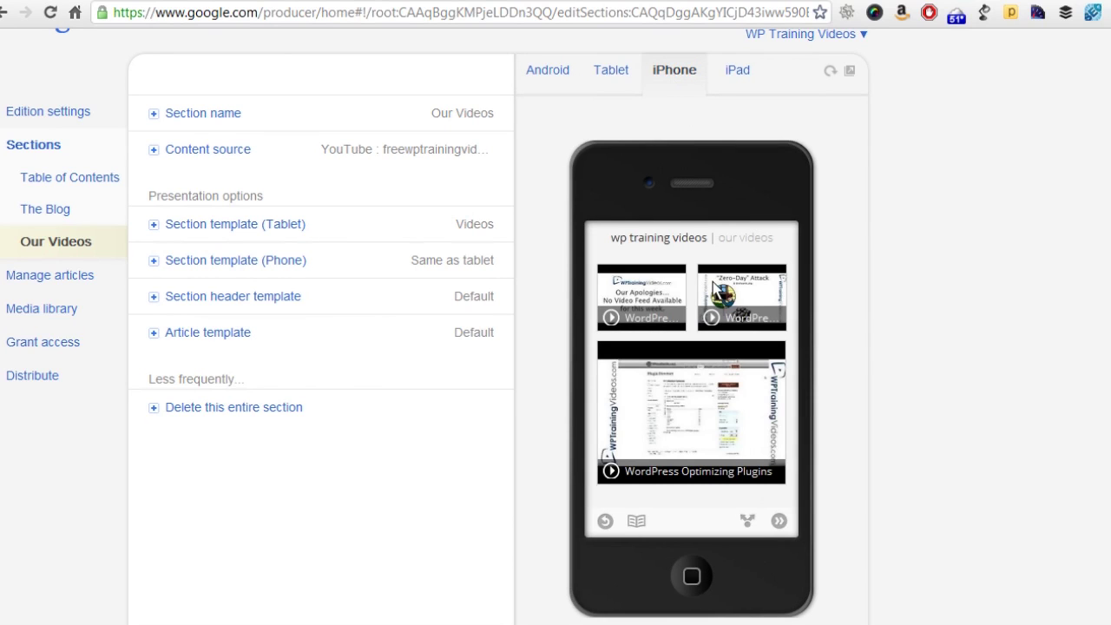
pyautogui.click(34, 146)
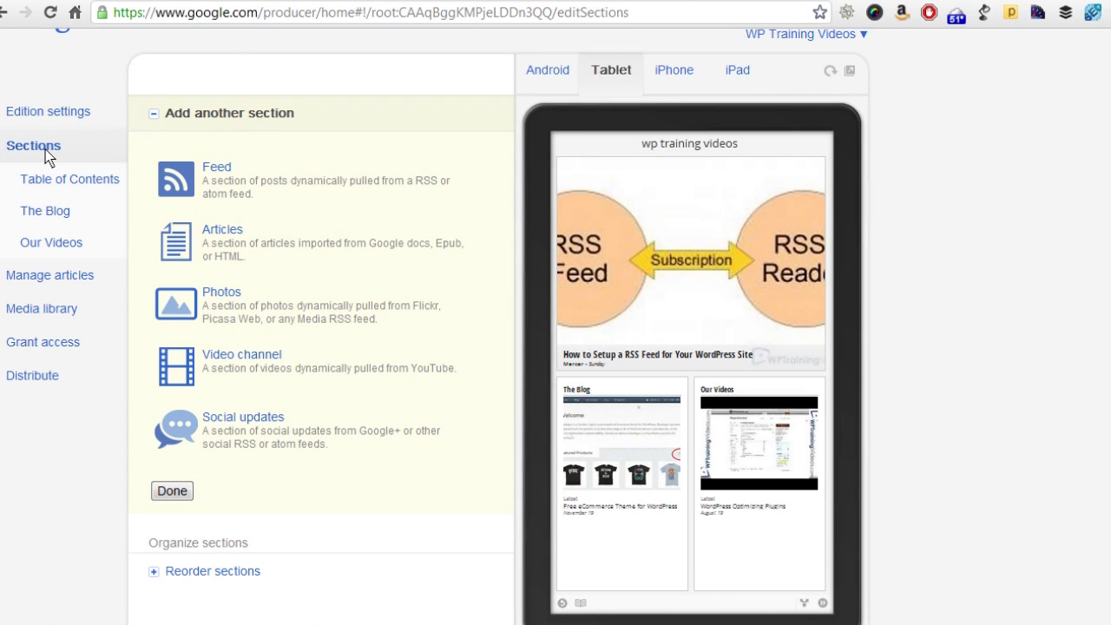
pyautogui.click(220, 168)
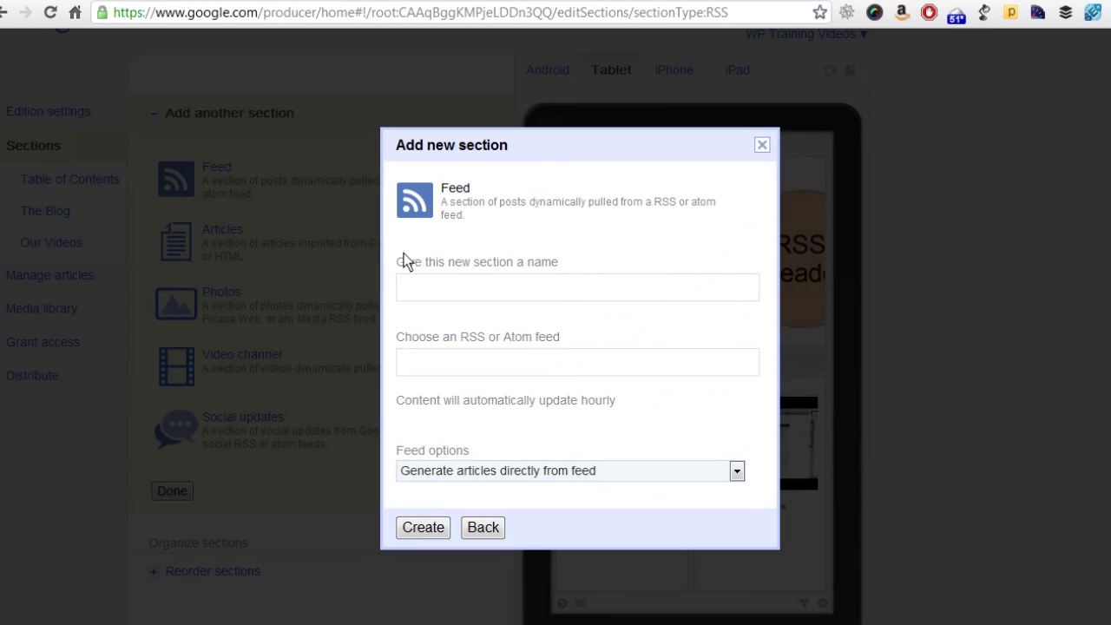
pyautogui.click(443, 294)
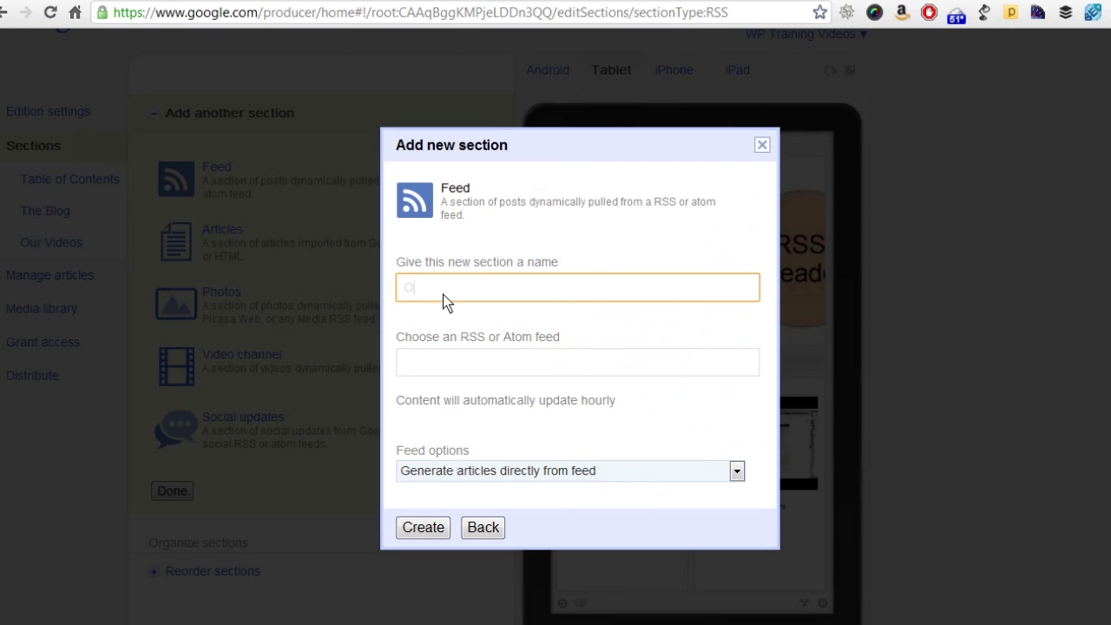
pyautogui.write('Our Podcast')
pyautogui.press('Tab')
pyautogui.write('http')
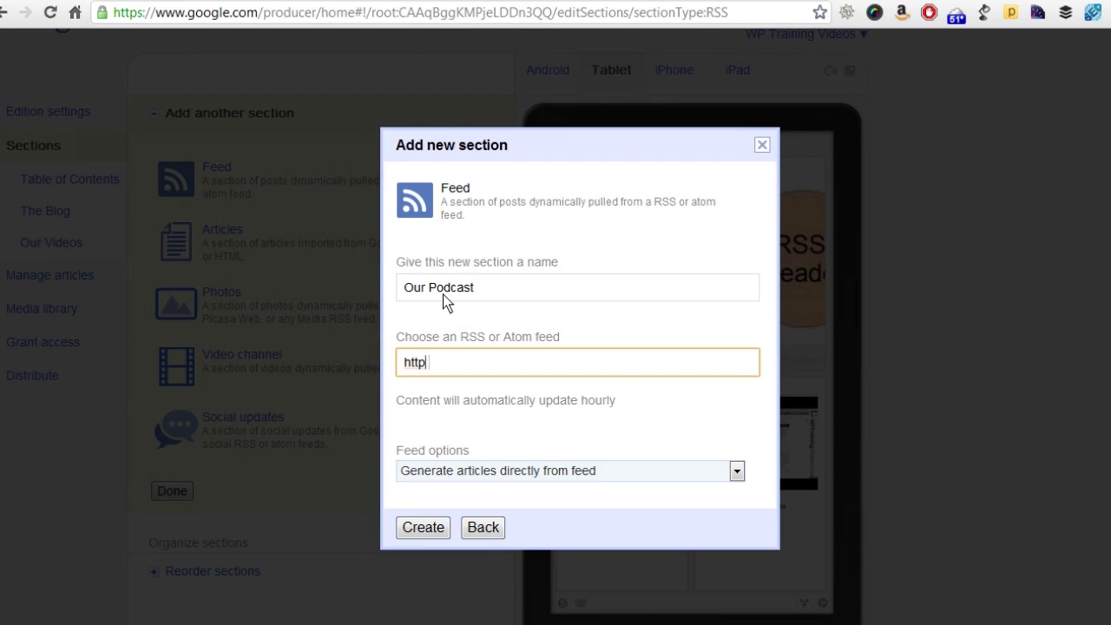
pyautogui.write('://www.WPTrain')
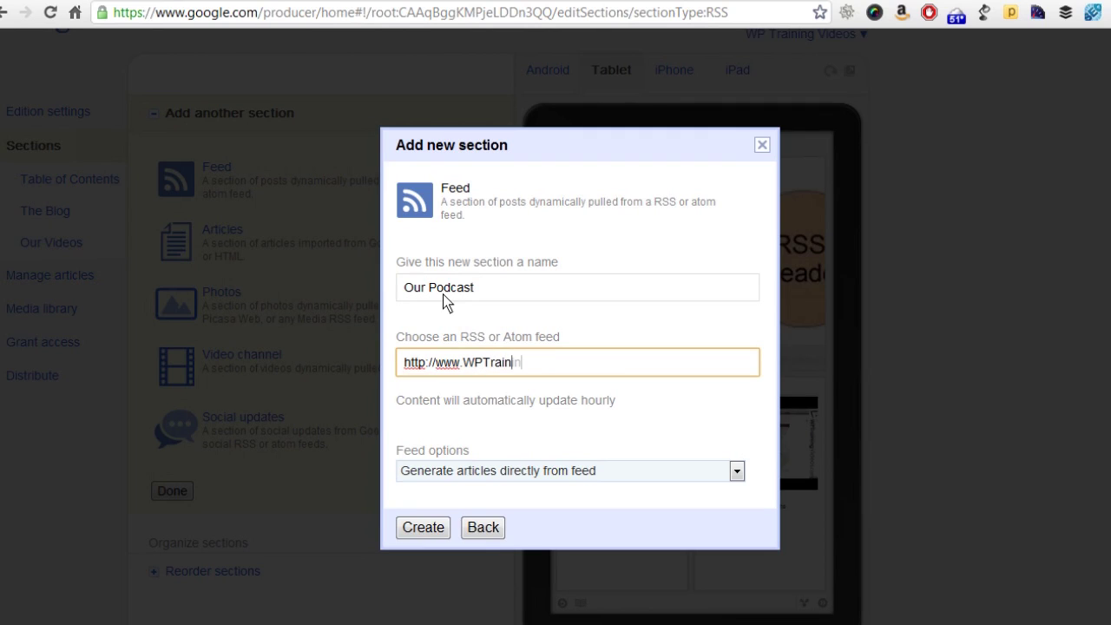
pyautogui.write('ingVideo')
pyautogui.press('BackSpace')
pyautogui.press('BackSpace')
pyautogui.press('BackSpace')
pyautogui.write('os.com/feed/')
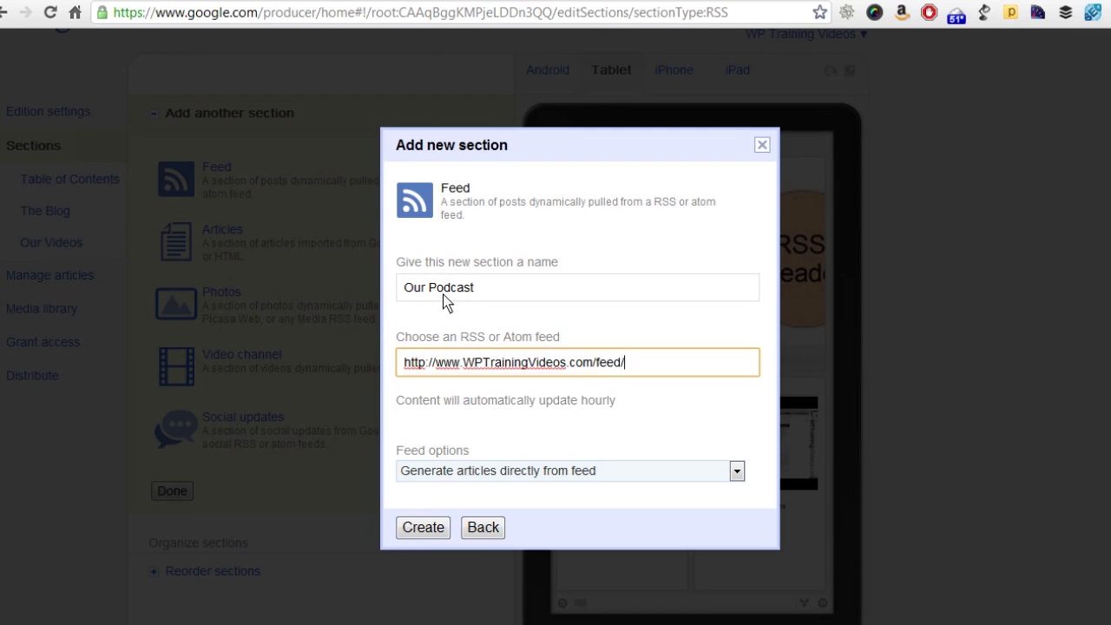
pyautogui.write('podcast')
pyautogui.click(508, 470)
pyautogui.click(486, 518)
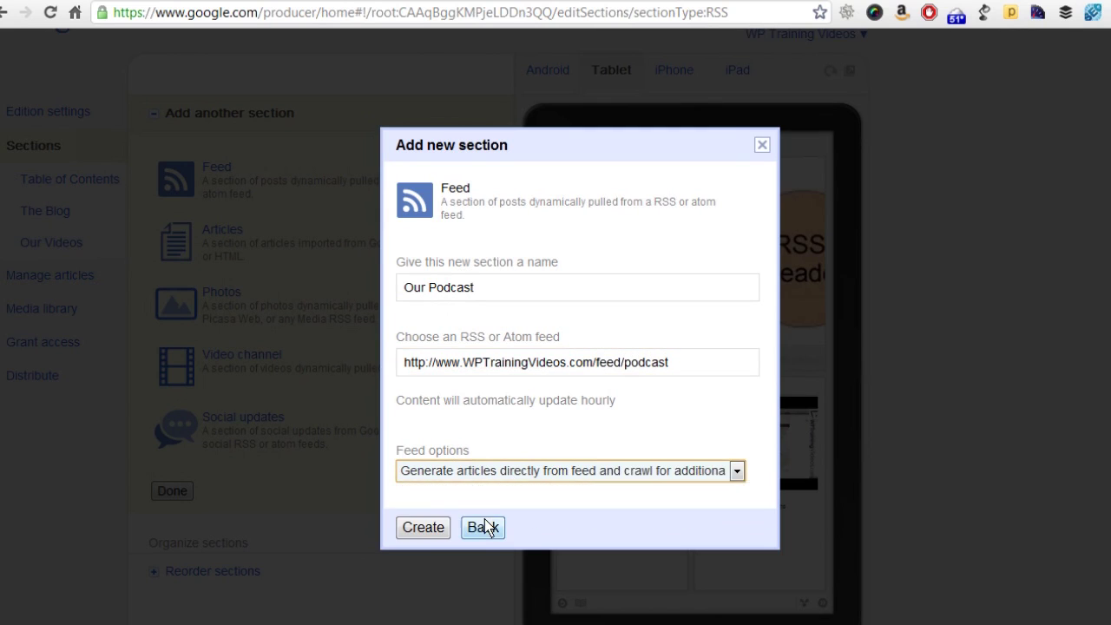
pyautogui.click(425, 529)
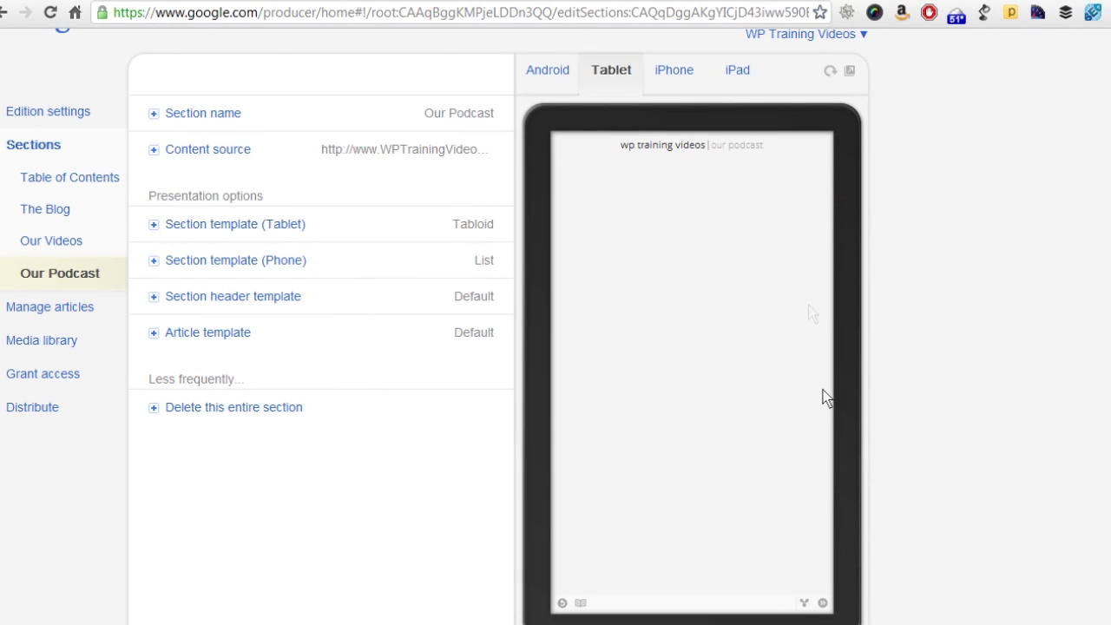
# Preview the edition on iPhone, reload it and view the Our Videos section.
pyautogui.click(677, 76)
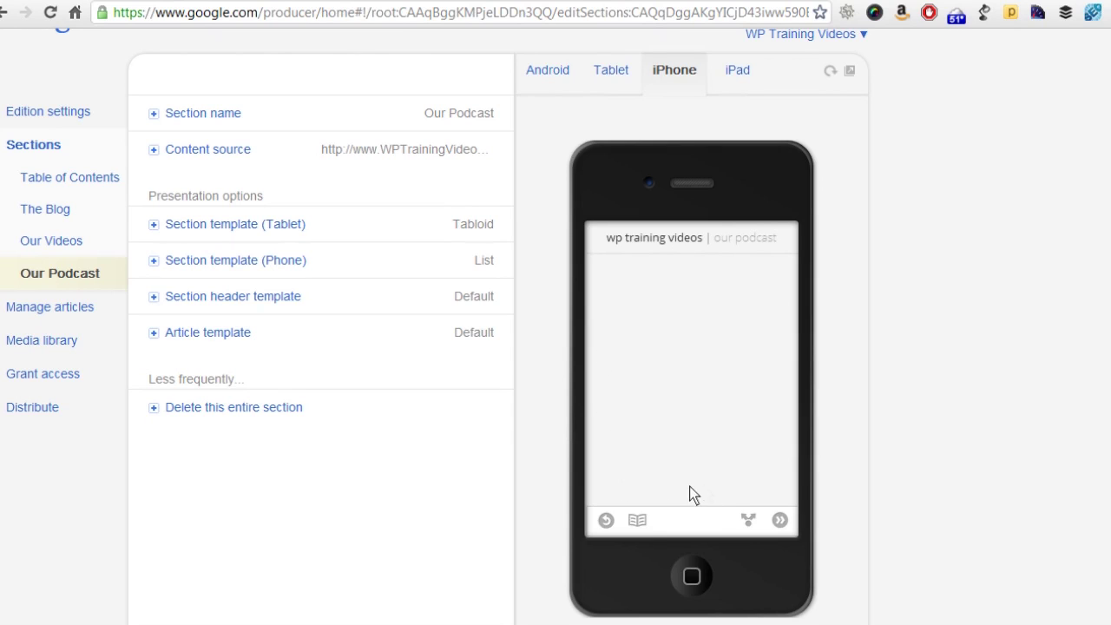
pyautogui.click(607, 521)
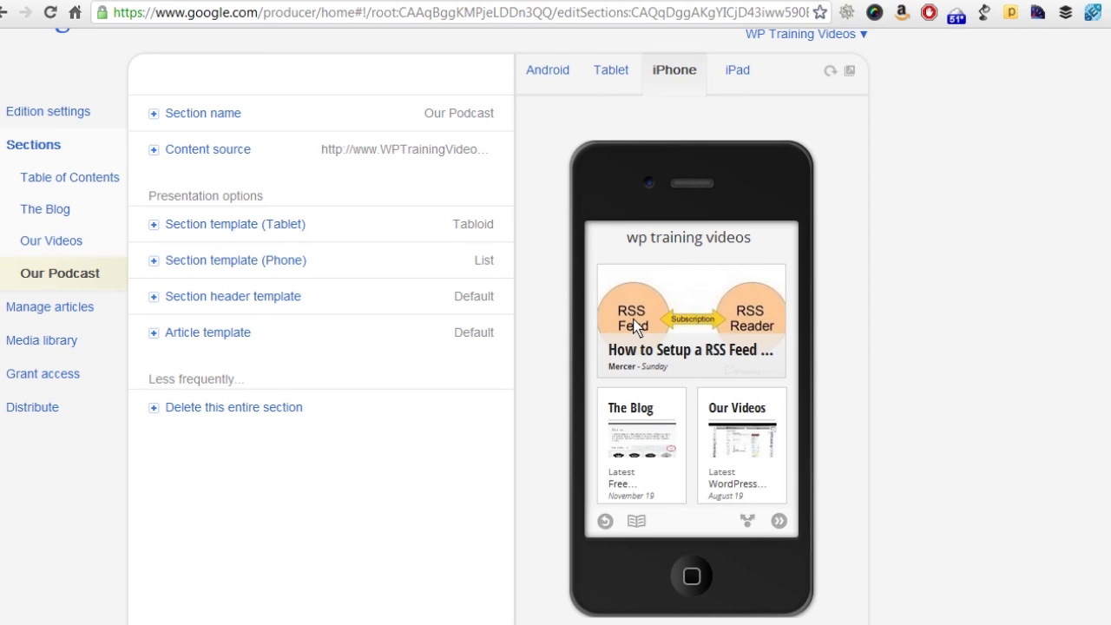
pyautogui.click(719, 448)
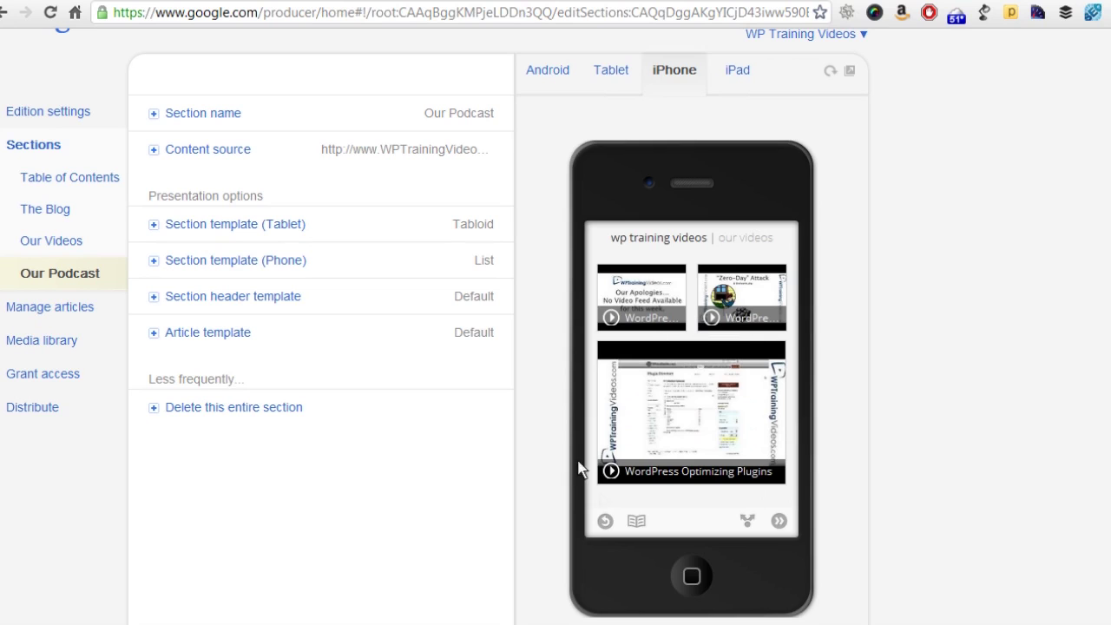
# In the tablet preview, open The Blog section and its RSS Feed setup article.
pyautogui.click(617, 71)
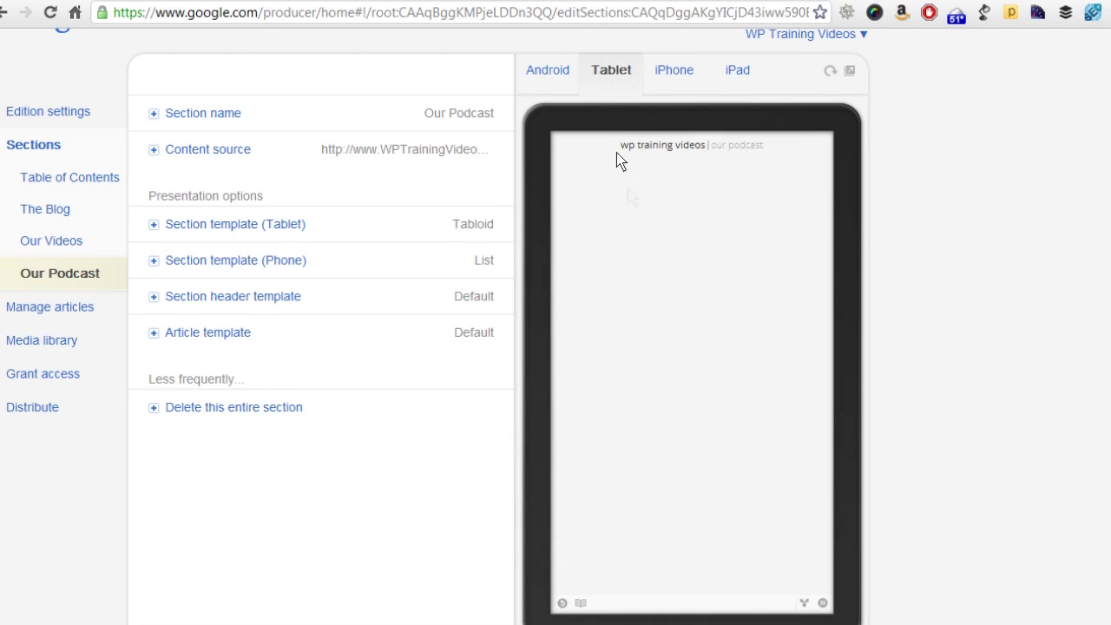
pyautogui.click(562, 604)
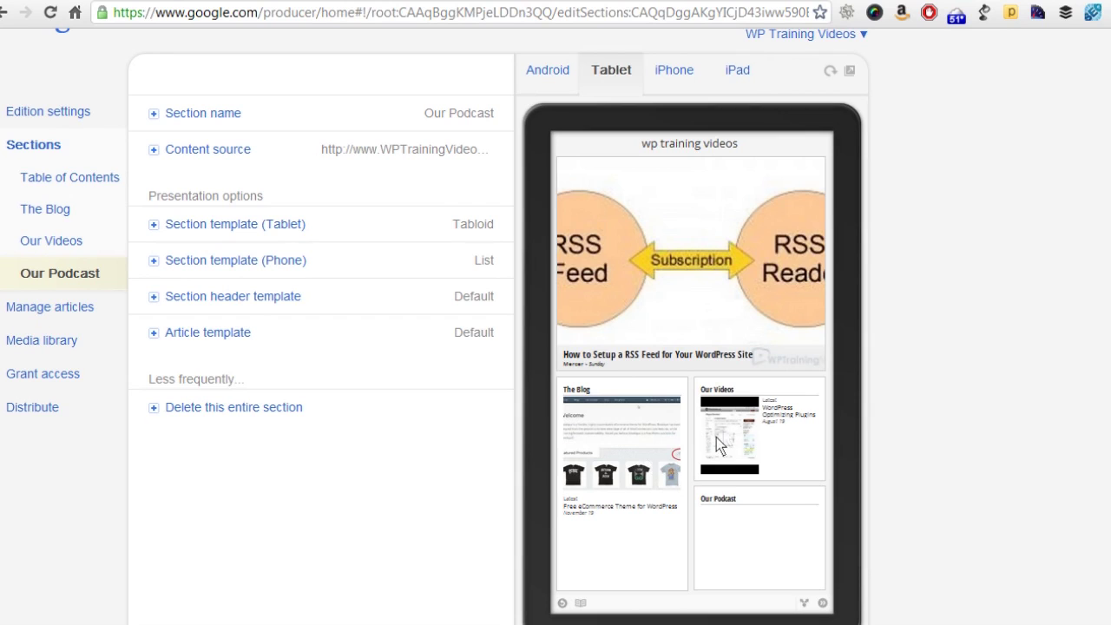
pyautogui.scroll(1, 740, 340)
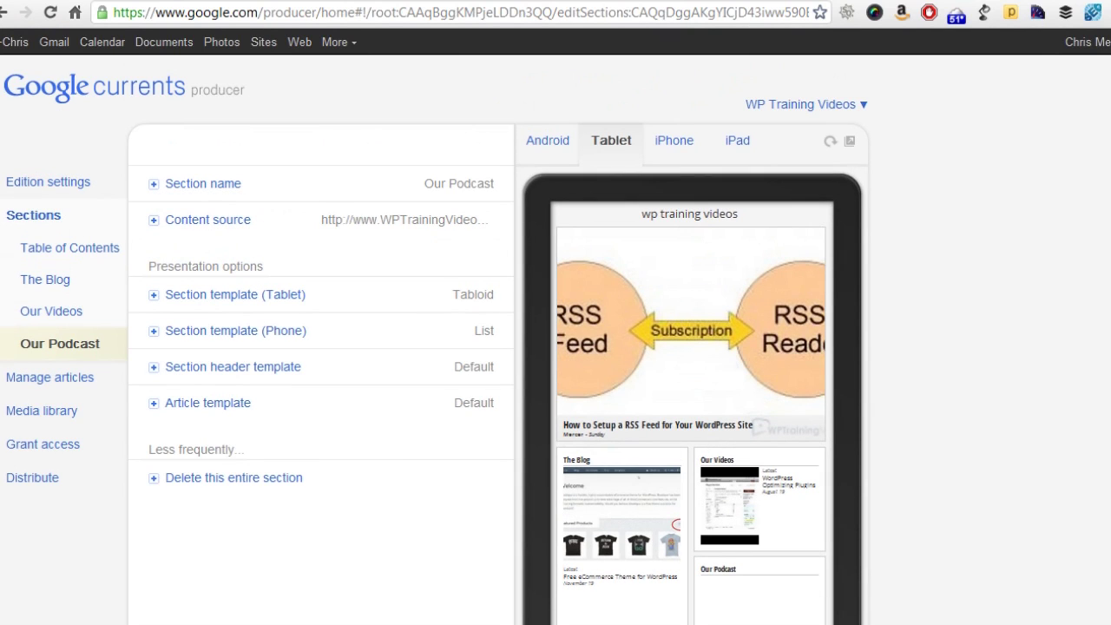
pyautogui.scroll(-1, 870, 242)
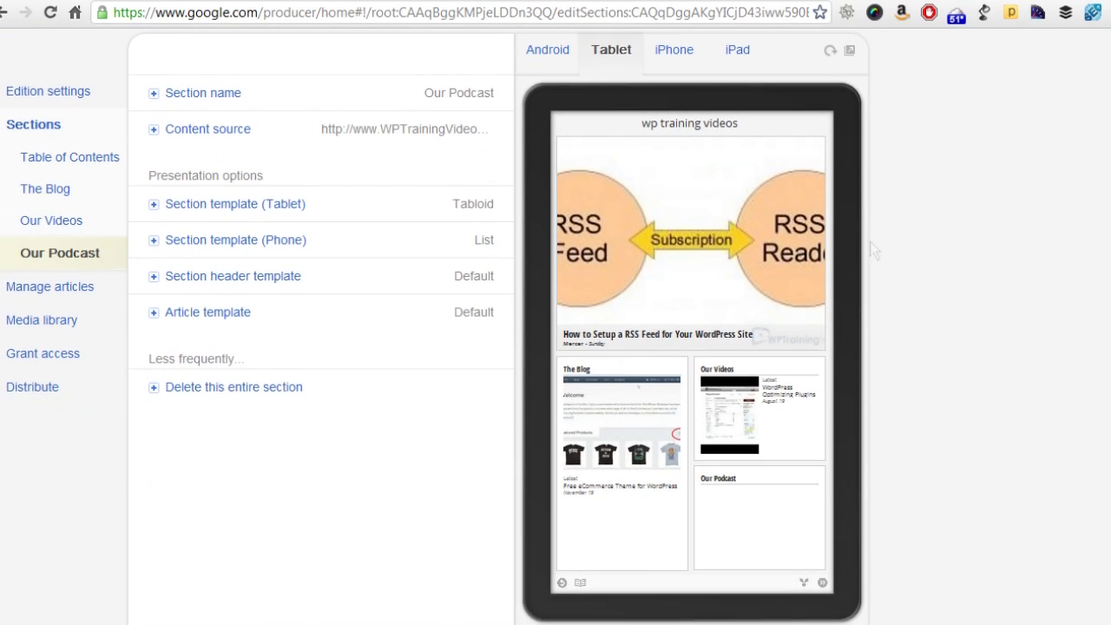
pyautogui.click(605, 460)
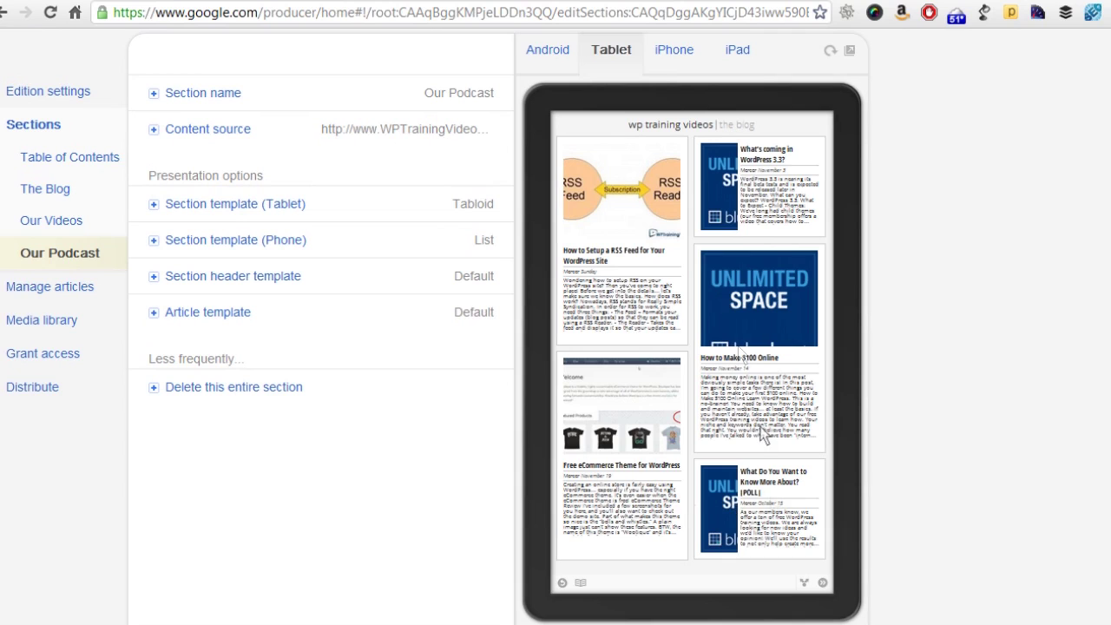
pyautogui.click(640, 234)
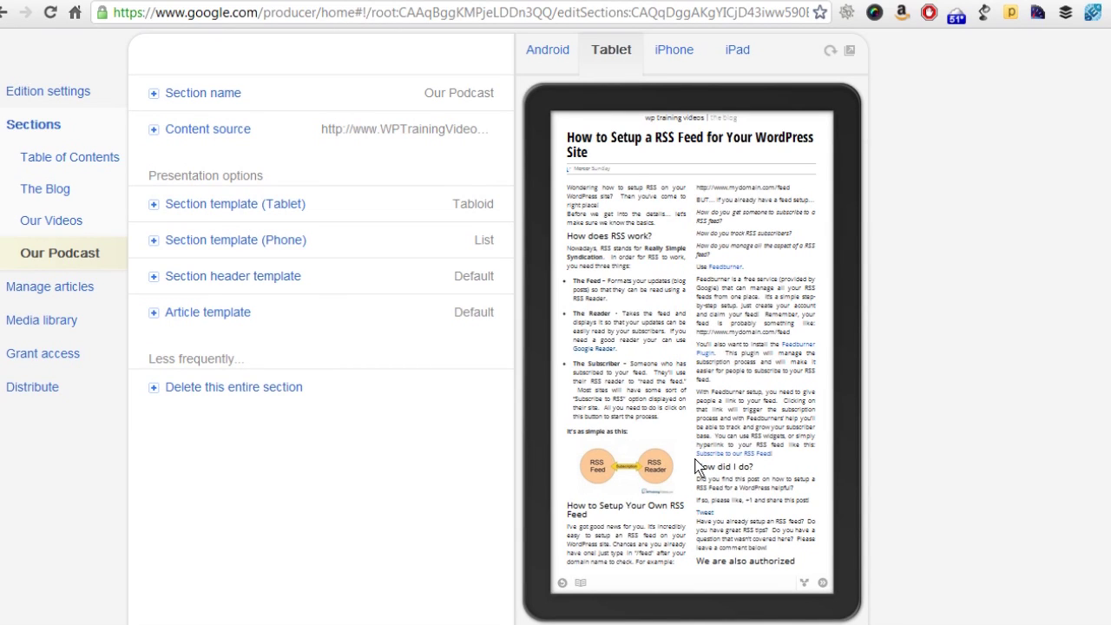
pyautogui.click(39, 288)
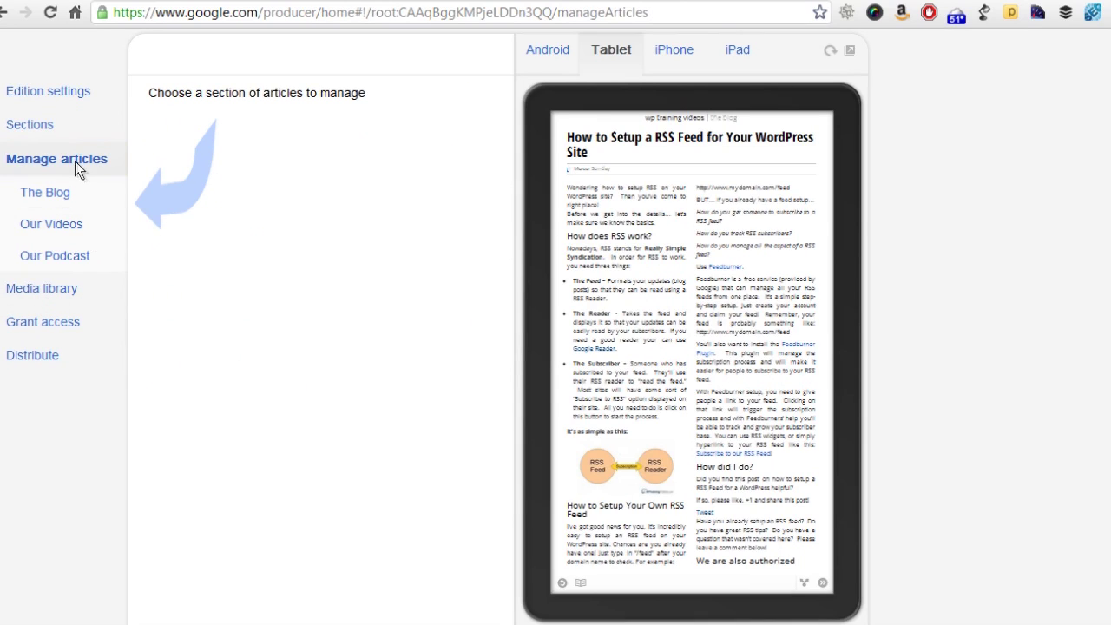
# Edit The Blog's 'How to Setup a RSS Feed' article, checking its subtitle, author and media types.
pyautogui.click(41, 194)
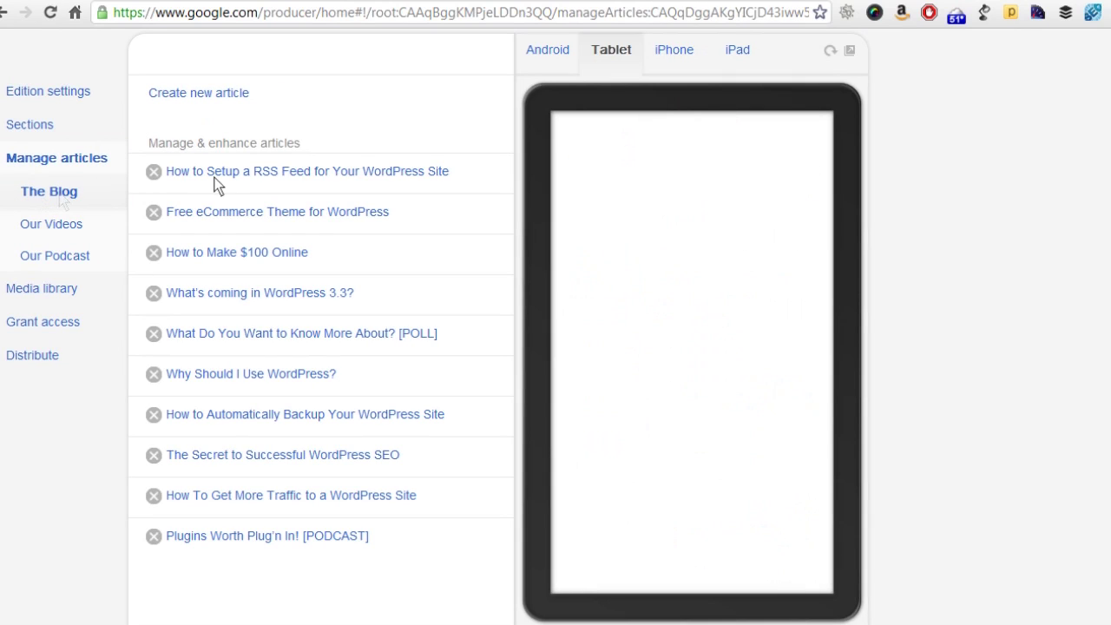
pyautogui.click(187, 175)
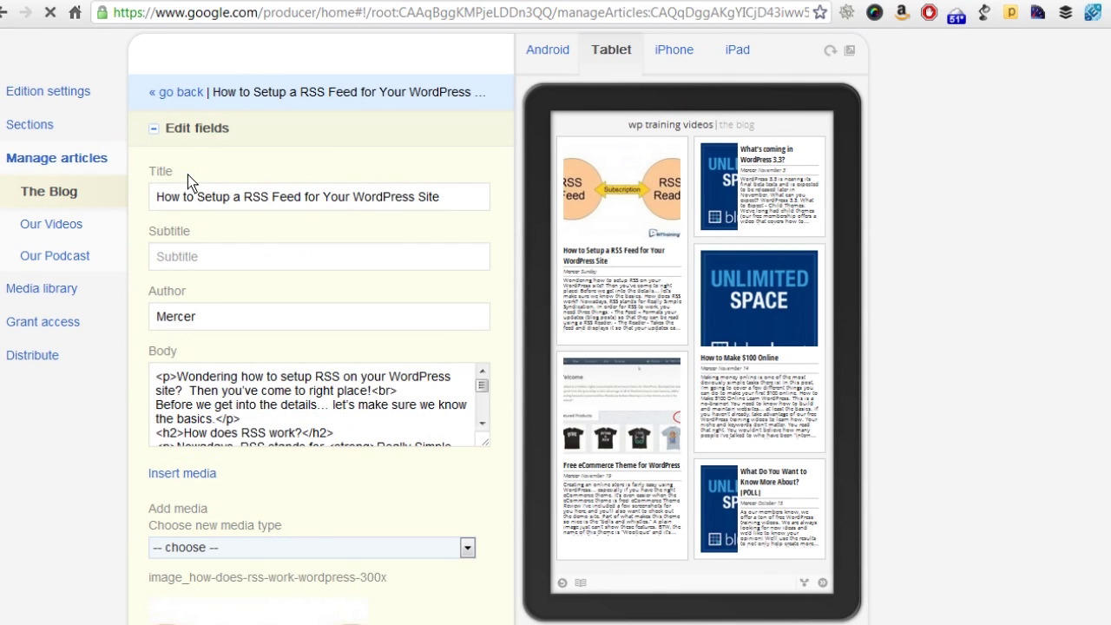
pyautogui.click(182, 258)
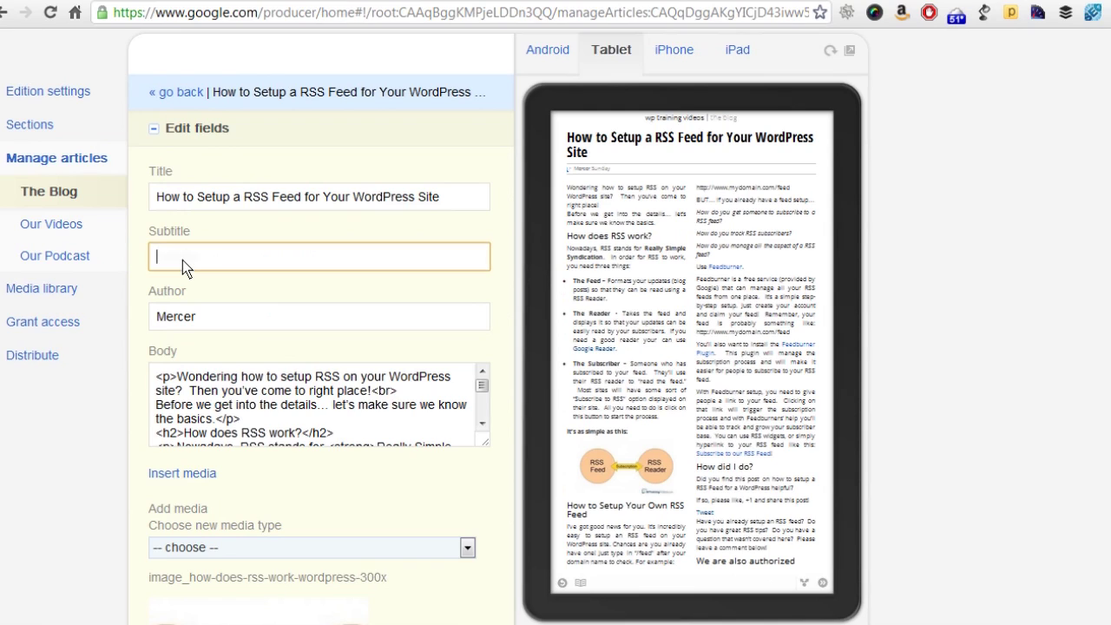
pyautogui.click(207, 325)
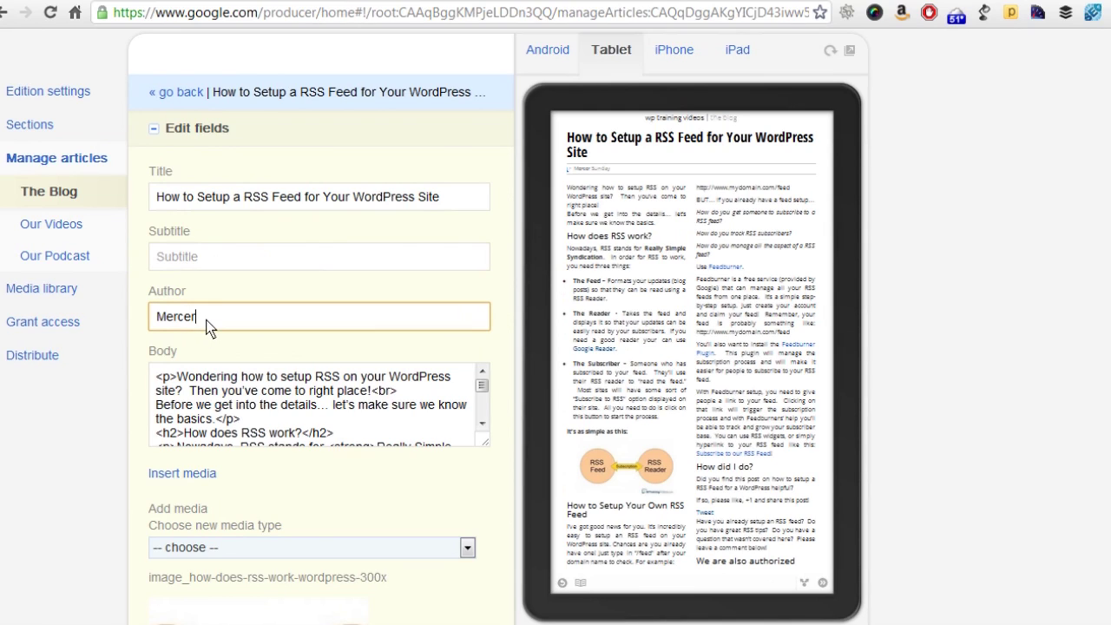
pyautogui.click(209, 264)
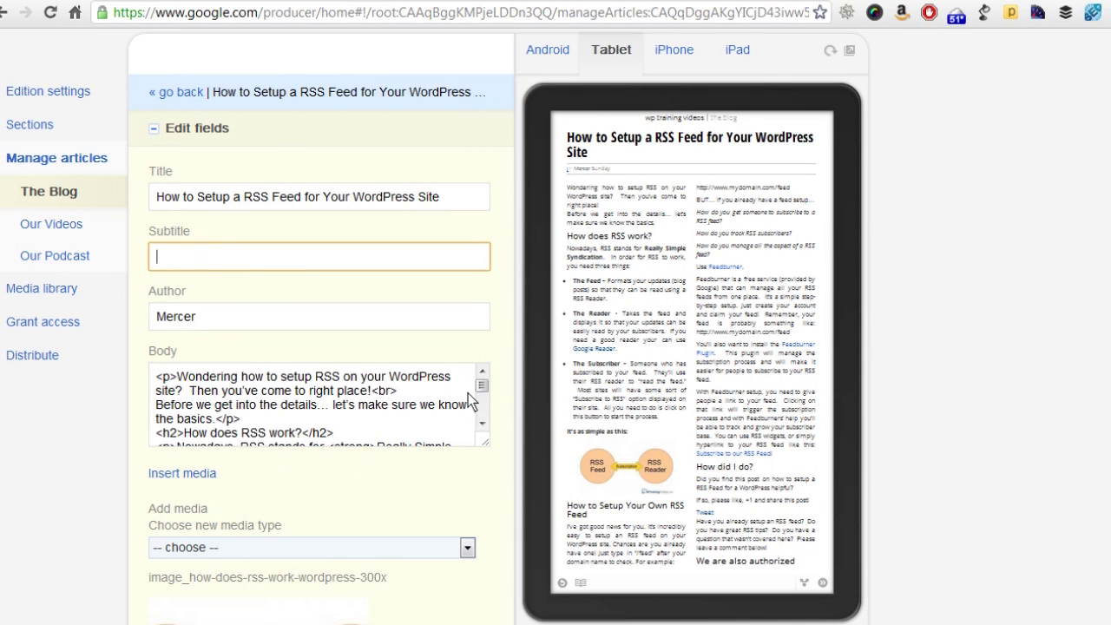
pyautogui.click(222, 545)
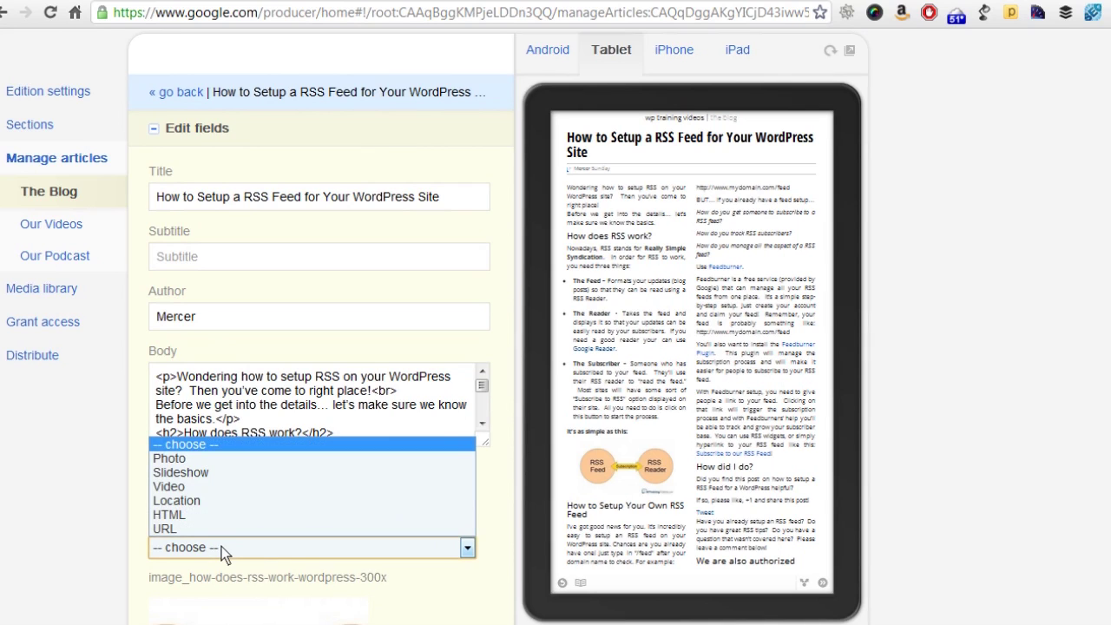
pyautogui.click(117, 523)
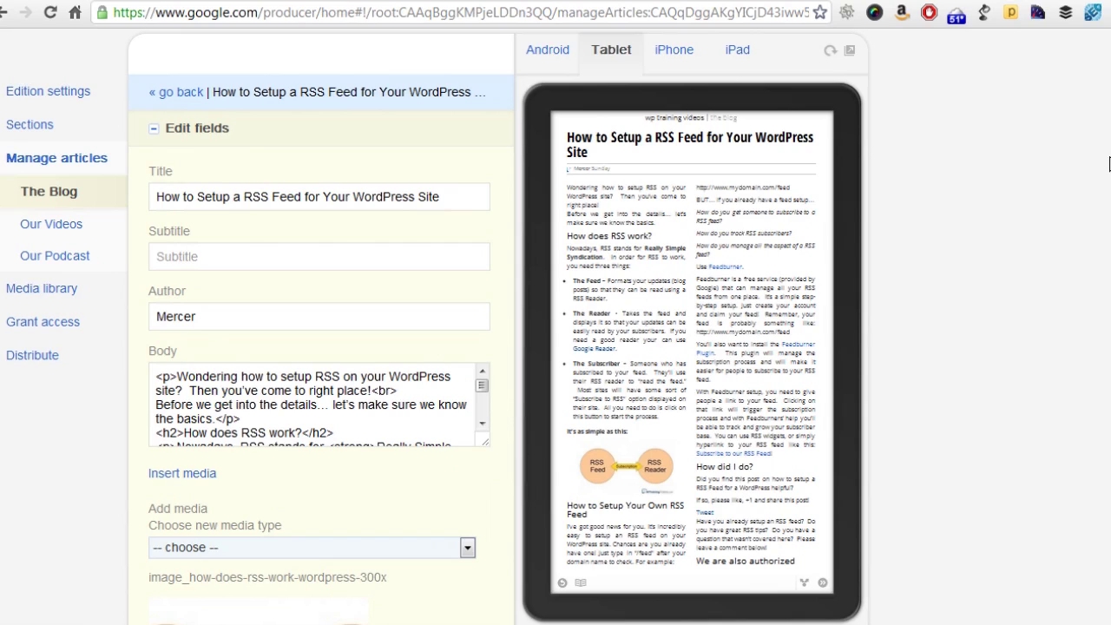
# Scroll through the rest of the article's fields, then list the Our Videos articles.
pyautogui.scroll(-1, 555, 347)
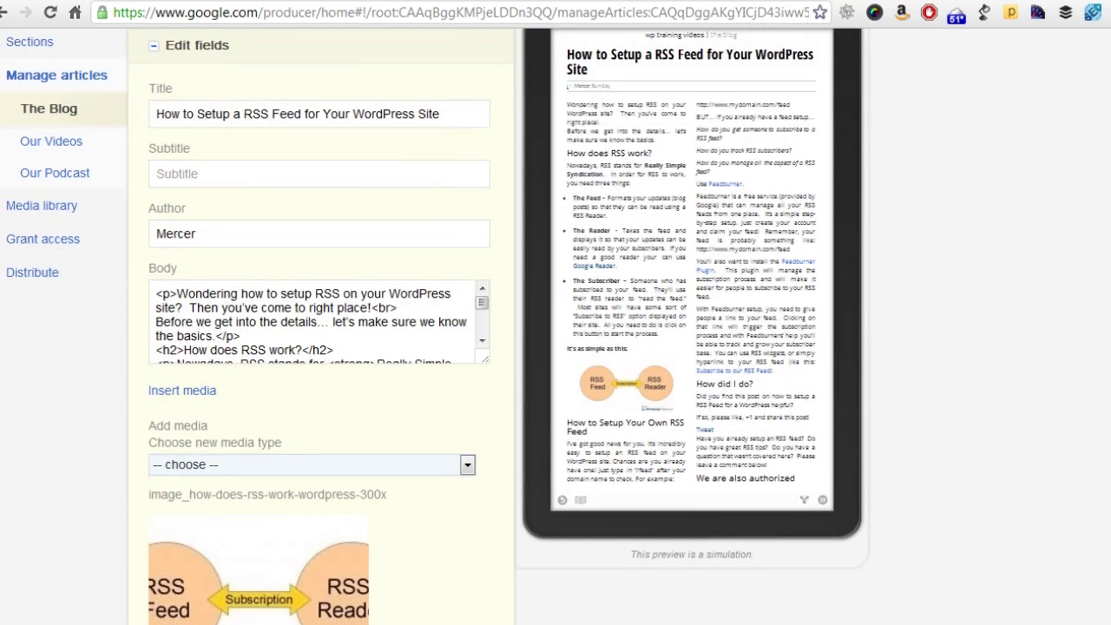
pyautogui.scroll(-2, 556, 347)
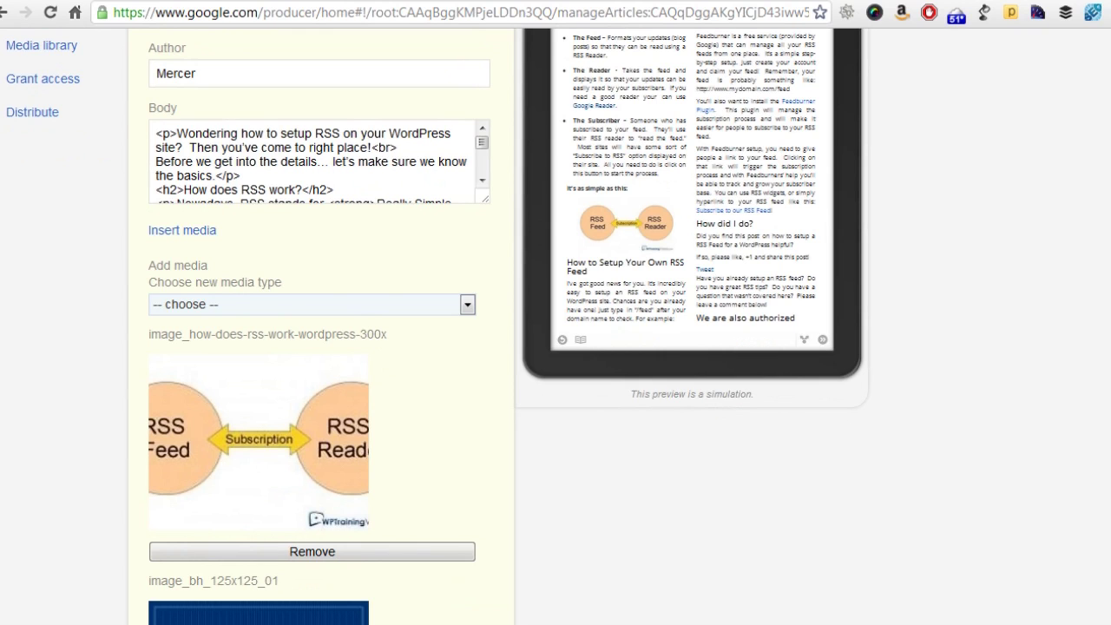
pyautogui.scroll(4, 555, 347)
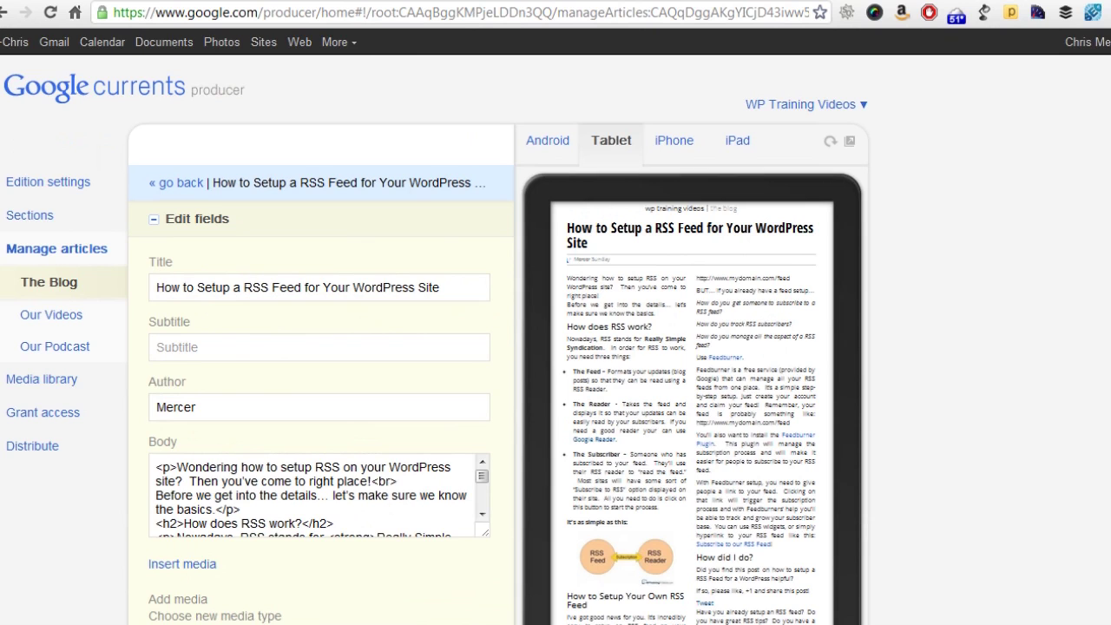
pyautogui.scroll(-1, 573, 208)
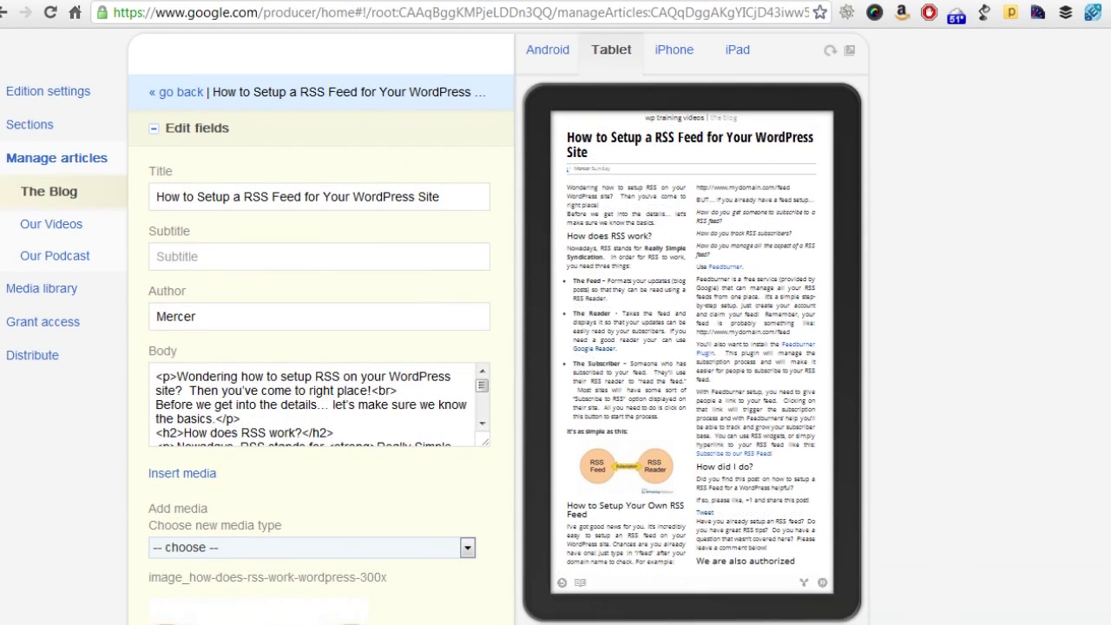
pyautogui.click(24, 232)
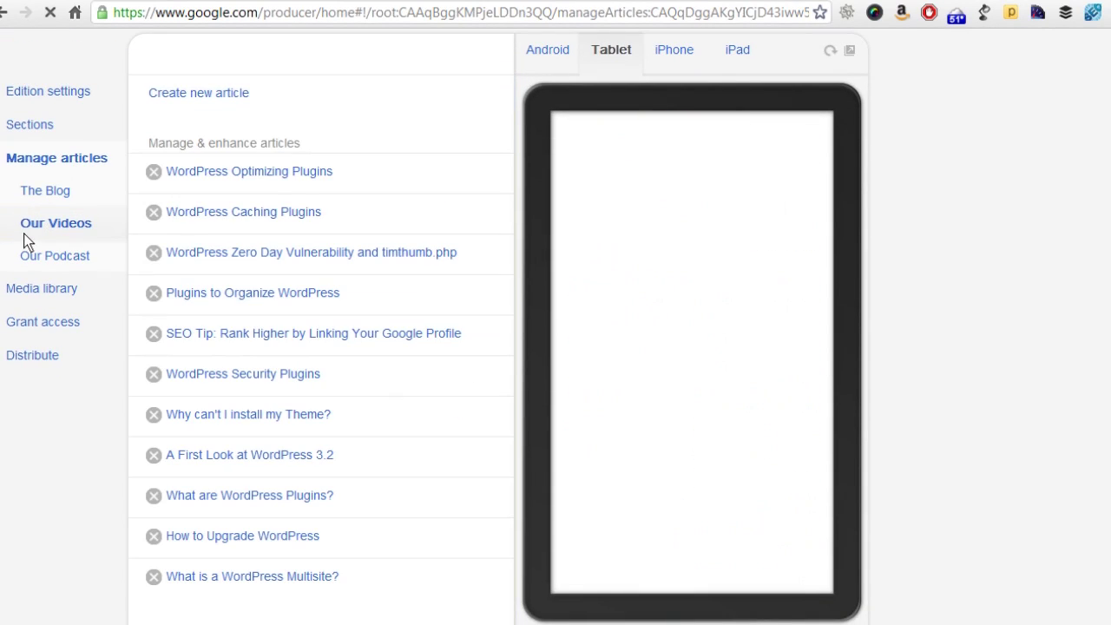
# Check the WordPress Caching Plugins description, the media library and the edition managers, then reach Distribute.
pyautogui.click(239, 215)
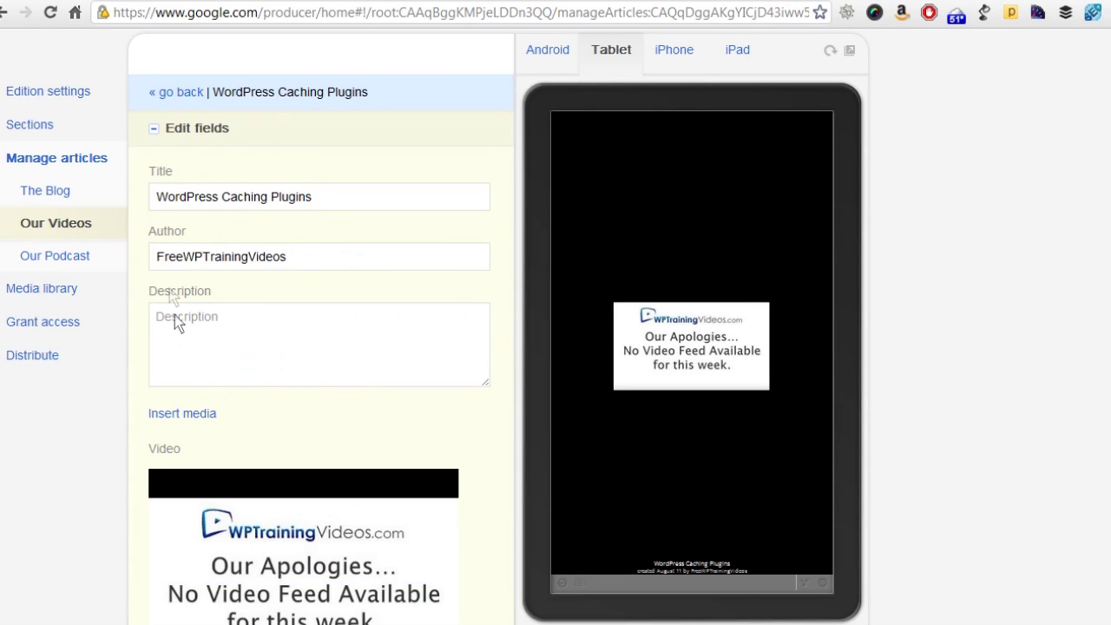
pyautogui.click(196, 345)
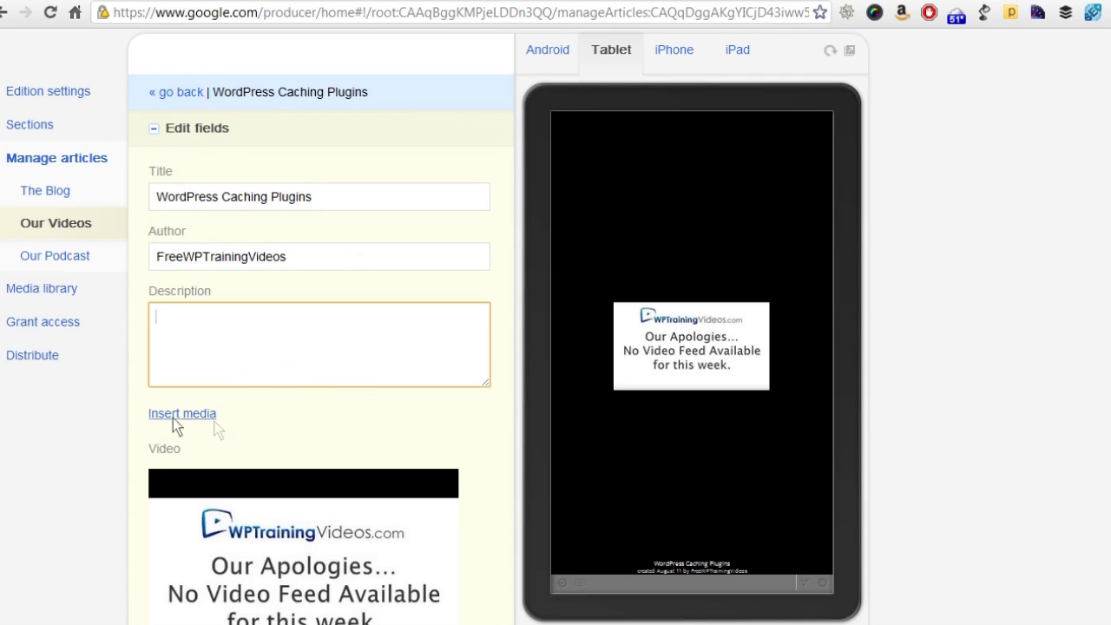
pyautogui.click(14, 292)
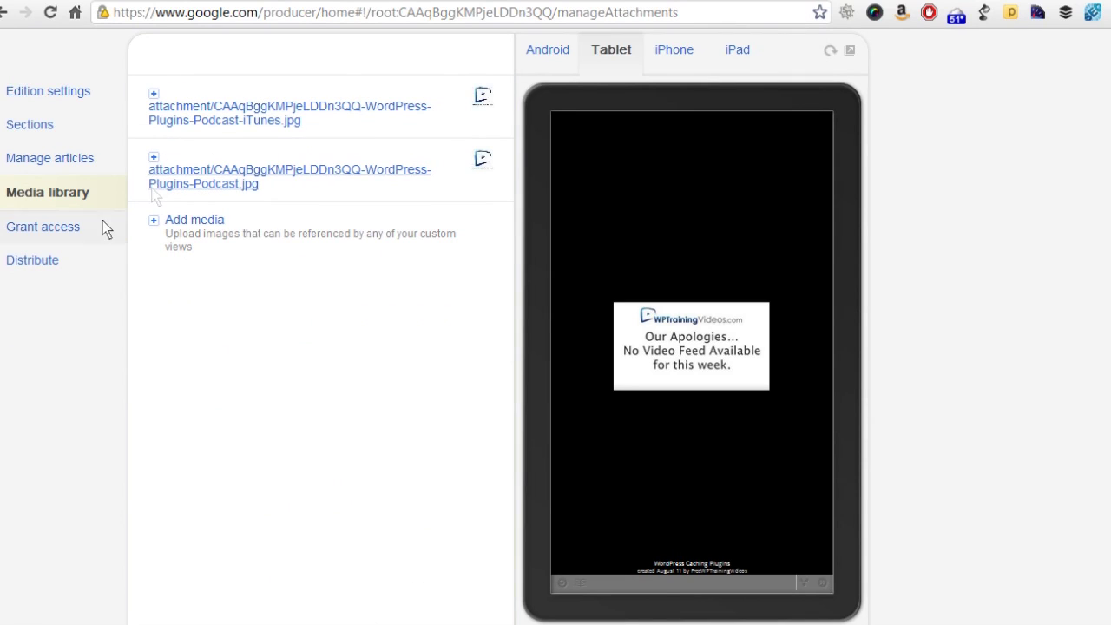
pyautogui.click(14, 233)
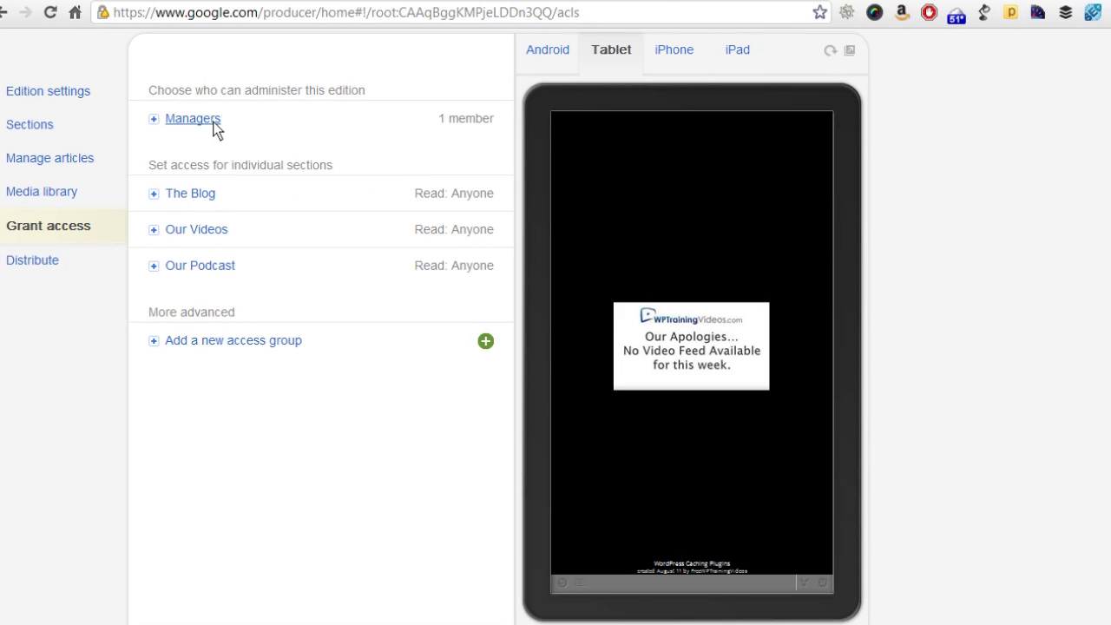
pyautogui.click(154, 120)
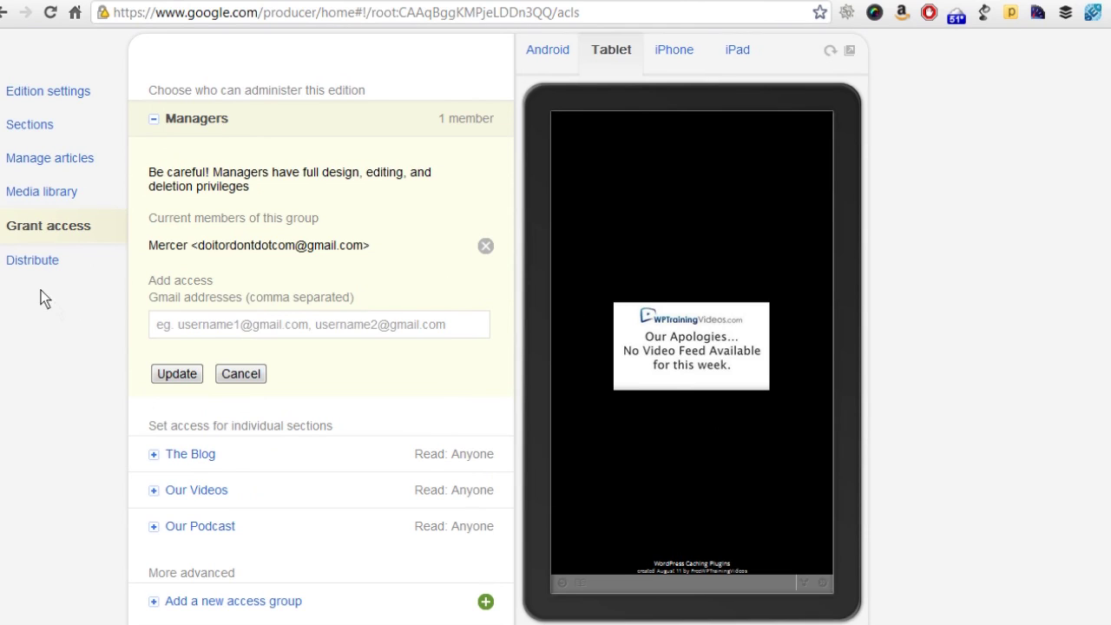
pyautogui.click(34, 262)
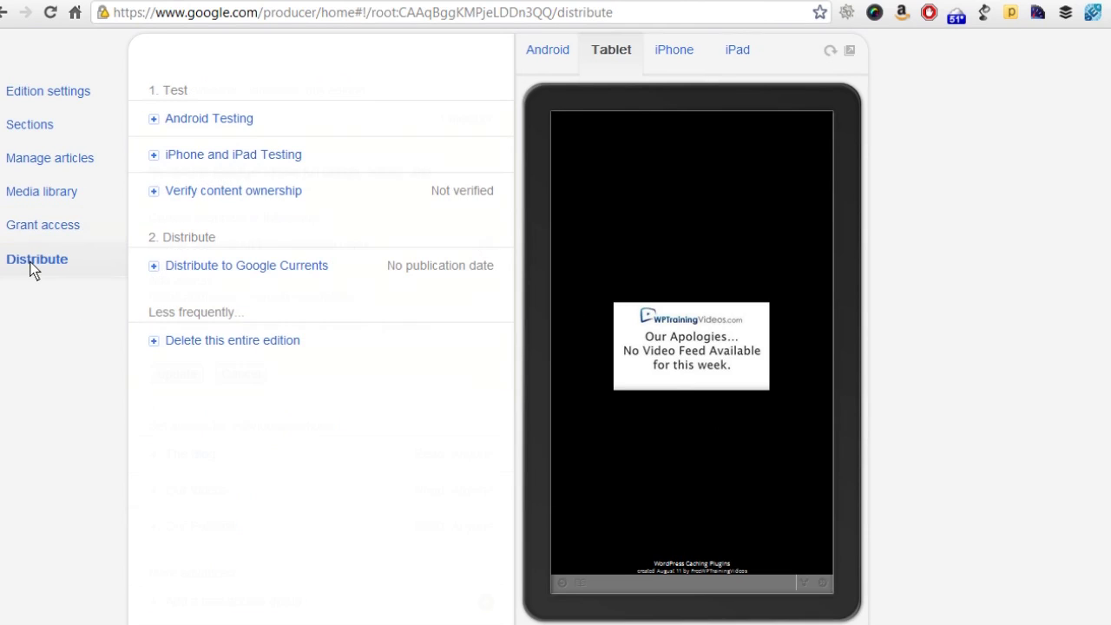
# Read the Android Testing and Verify content ownership sections, then expand 'Distribute to Google Currents'.
pyautogui.click(154, 120)
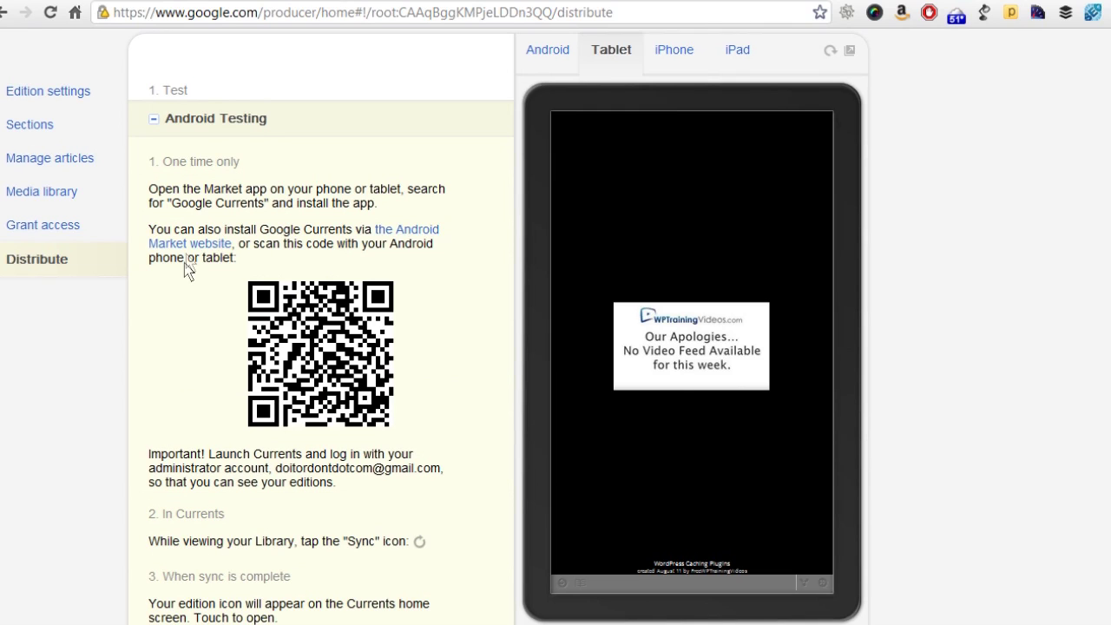
pyautogui.scroll(-3, 1083, 224)
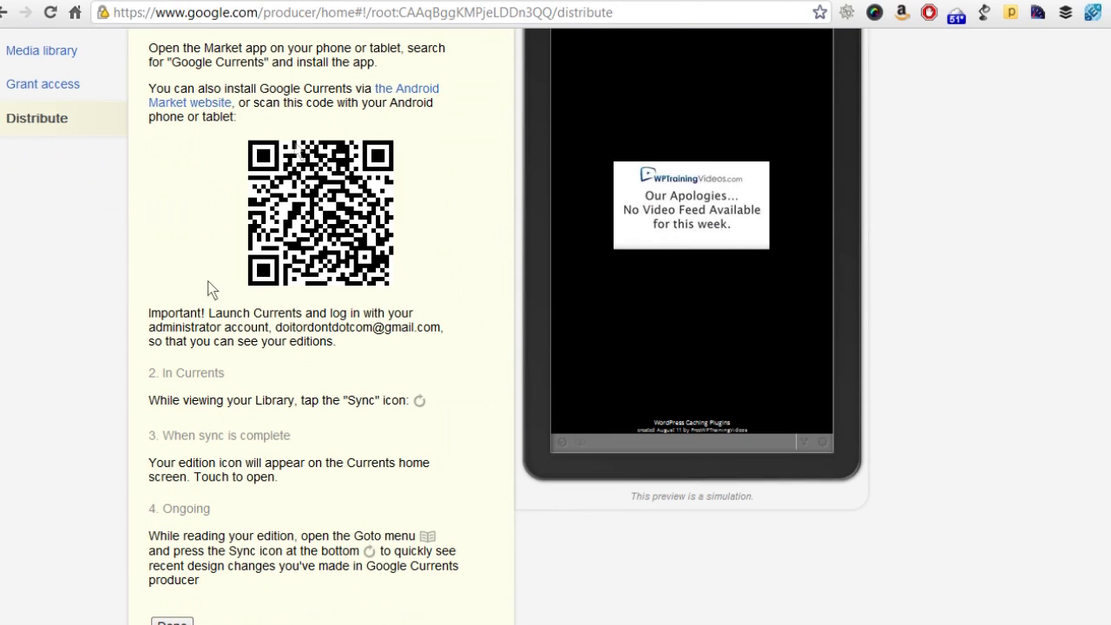
pyautogui.scroll(-6, 499, 327)
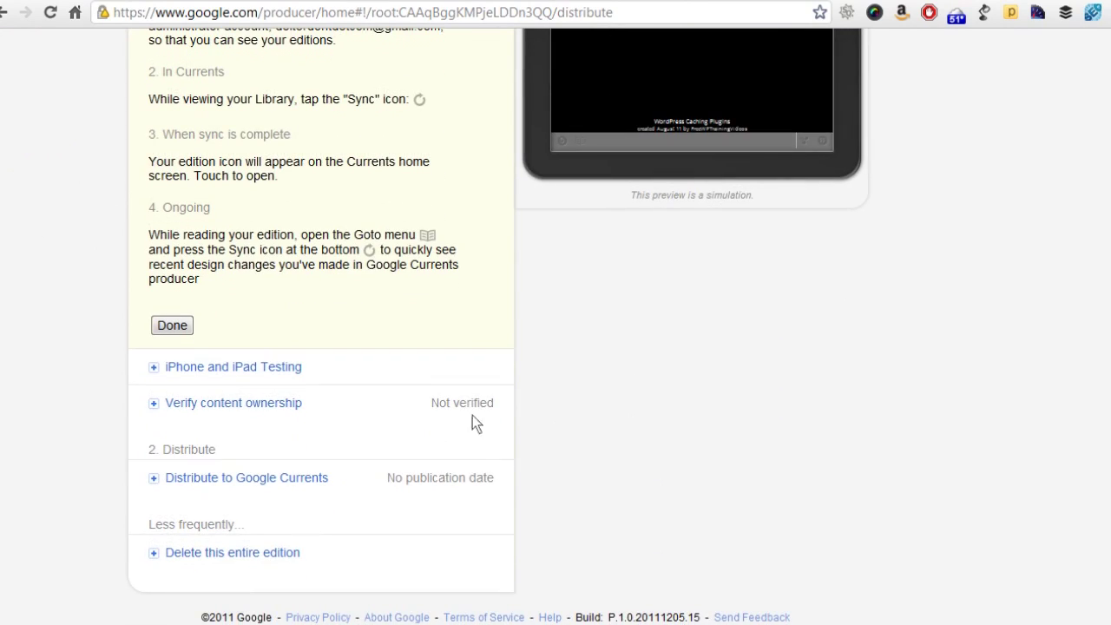
pyautogui.click(175, 326)
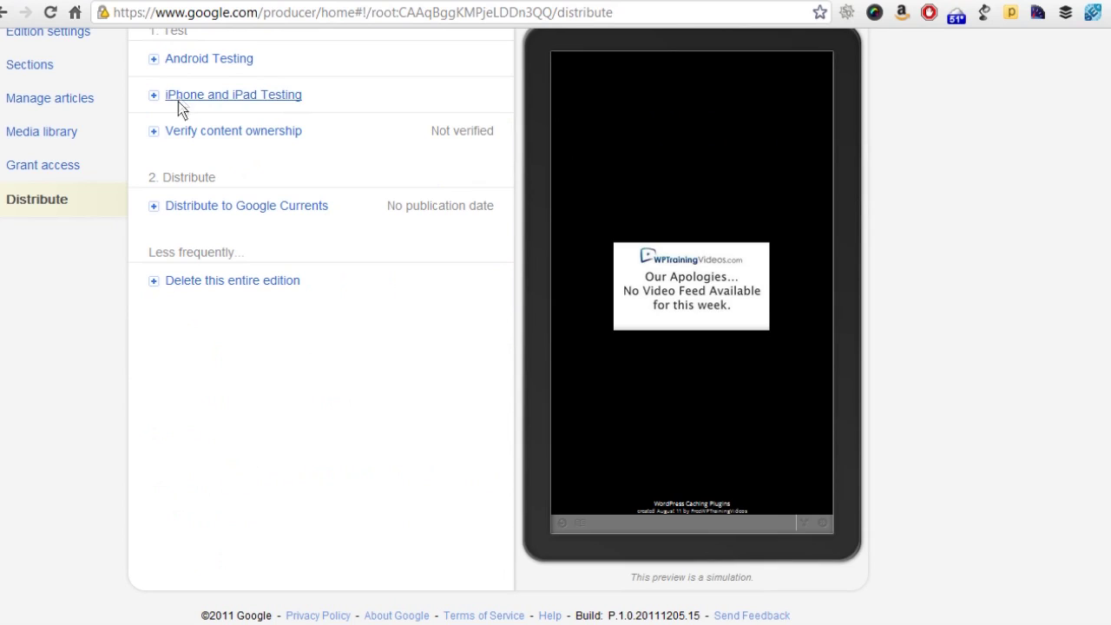
pyautogui.click(153, 130)
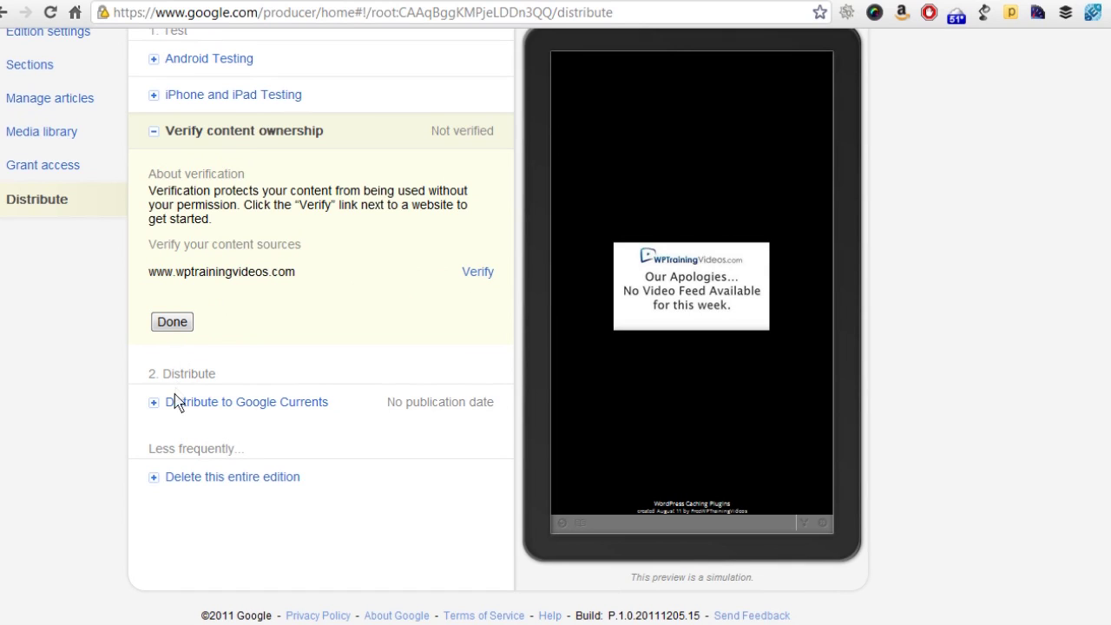
pyautogui.click(154, 403)
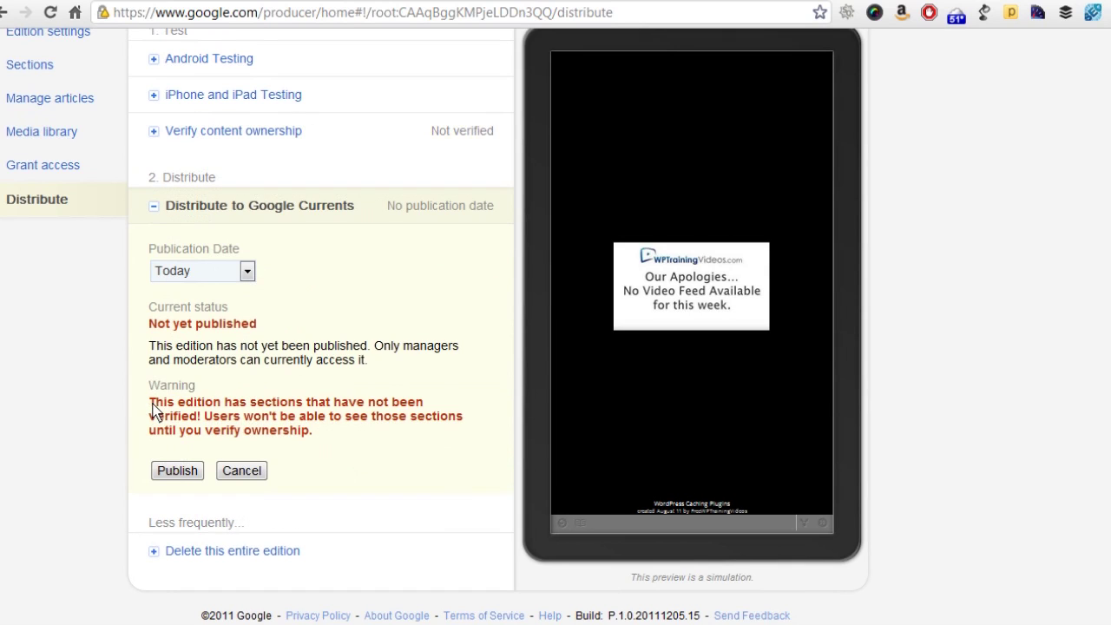
# Keep the publication date at Today without publishing, and return to Edition settings.
pyautogui.click(248, 273)
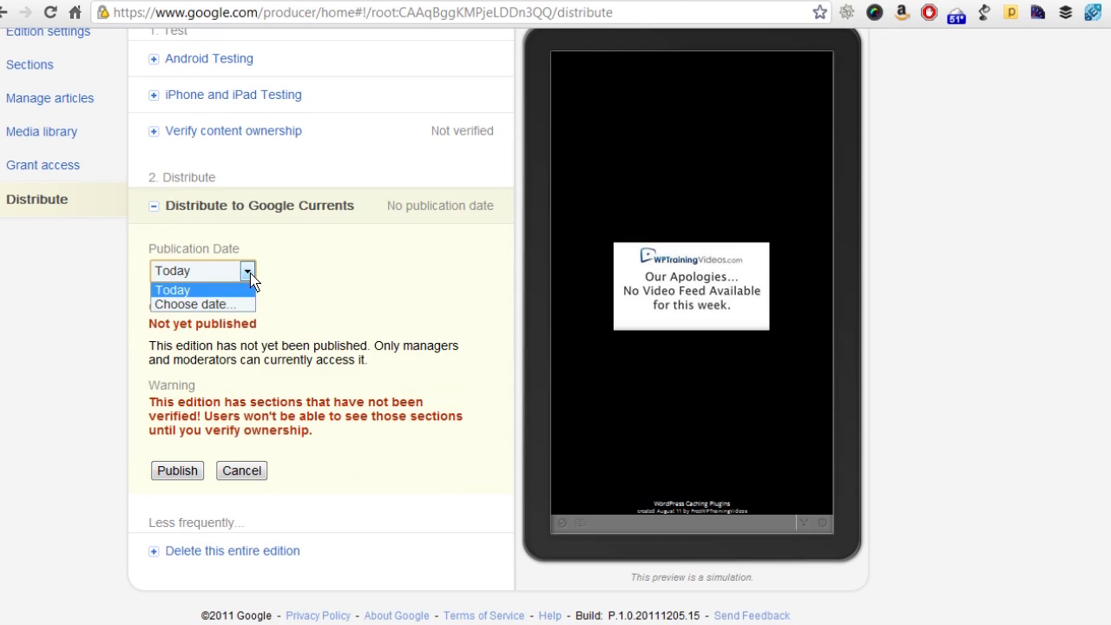
pyautogui.click(190, 289)
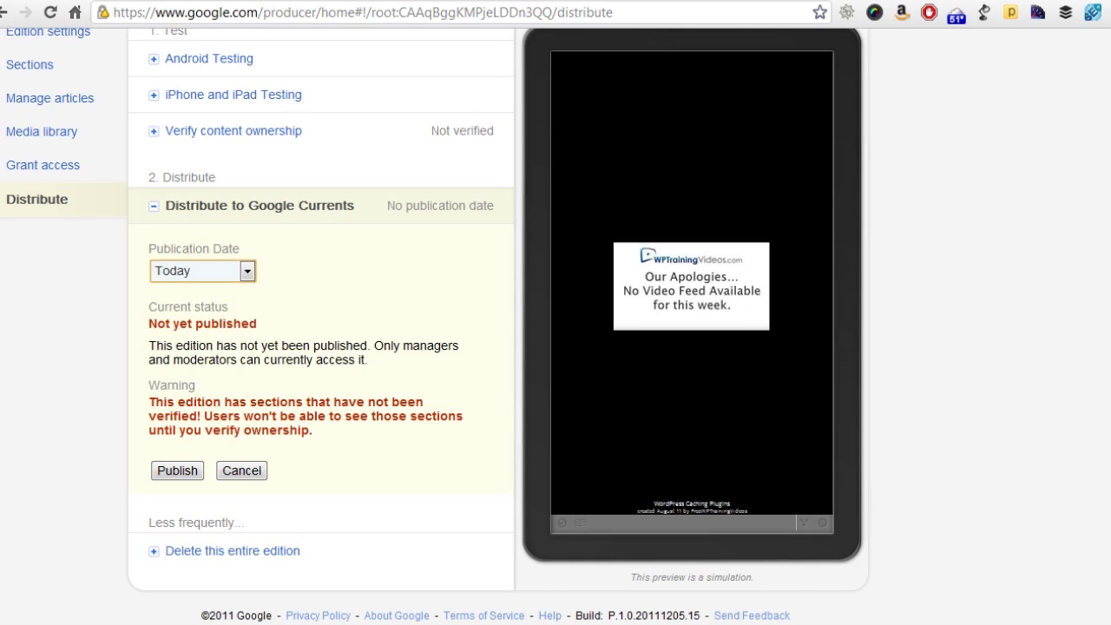
pyautogui.scroll(3, 433, 326)
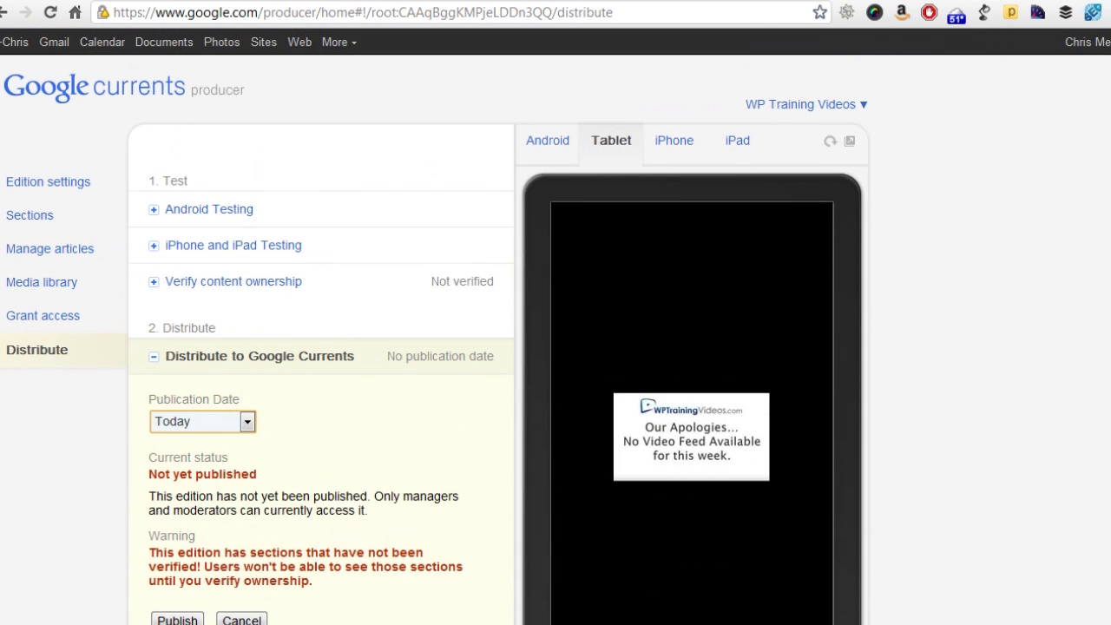
pyautogui.click(23, 186)
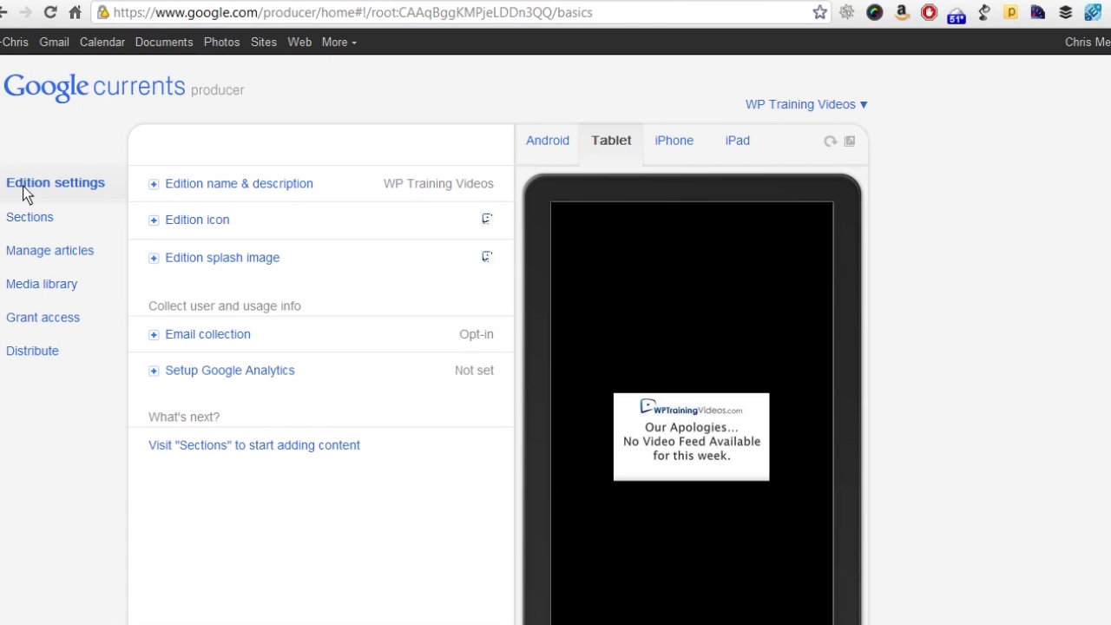
pyautogui.click(23, 186)
# Delete the entire test WP Training Videos edition, confirming with 'yes' and Update.
pyautogui.click(21, 355)
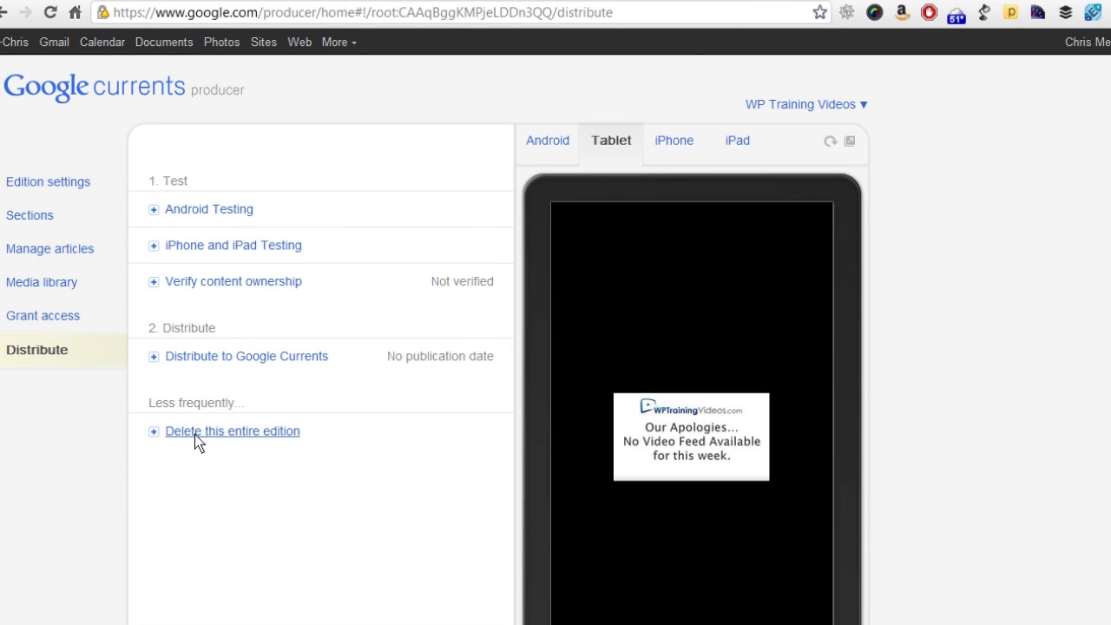
pyautogui.click(155, 432)
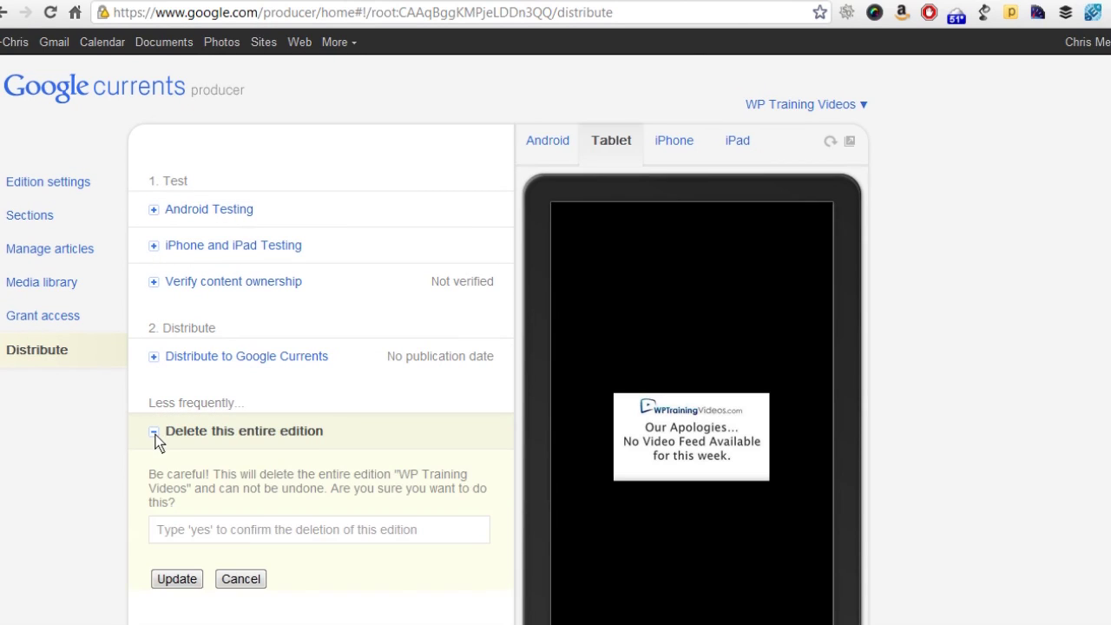
pyautogui.click(202, 534)
pyautogui.write('ye')
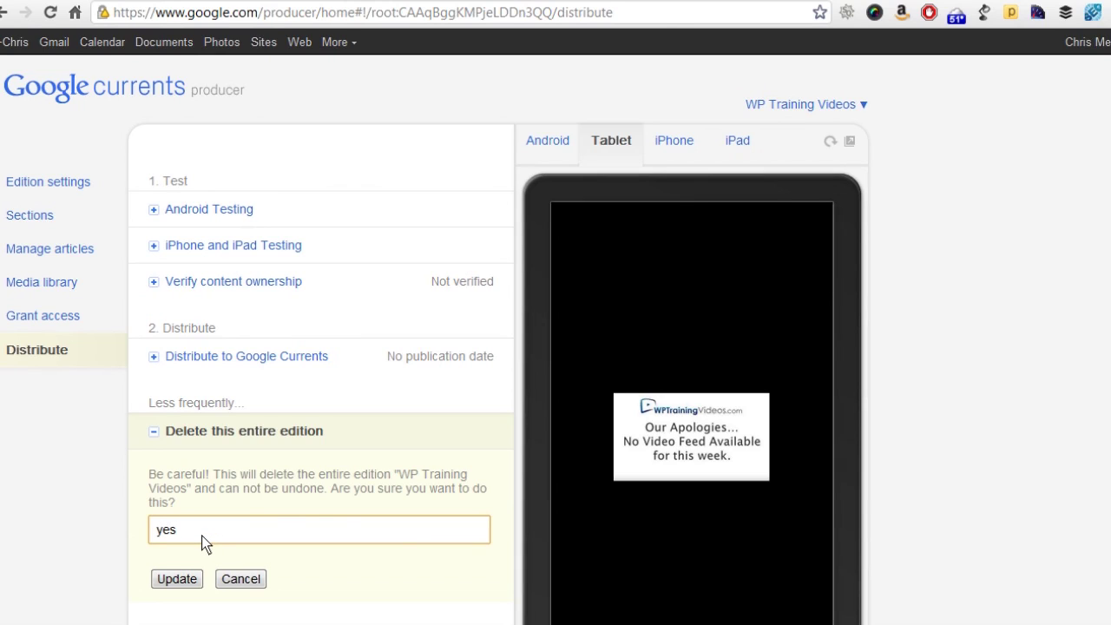
pyautogui.write('s')
pyautogui.click(177, 581)
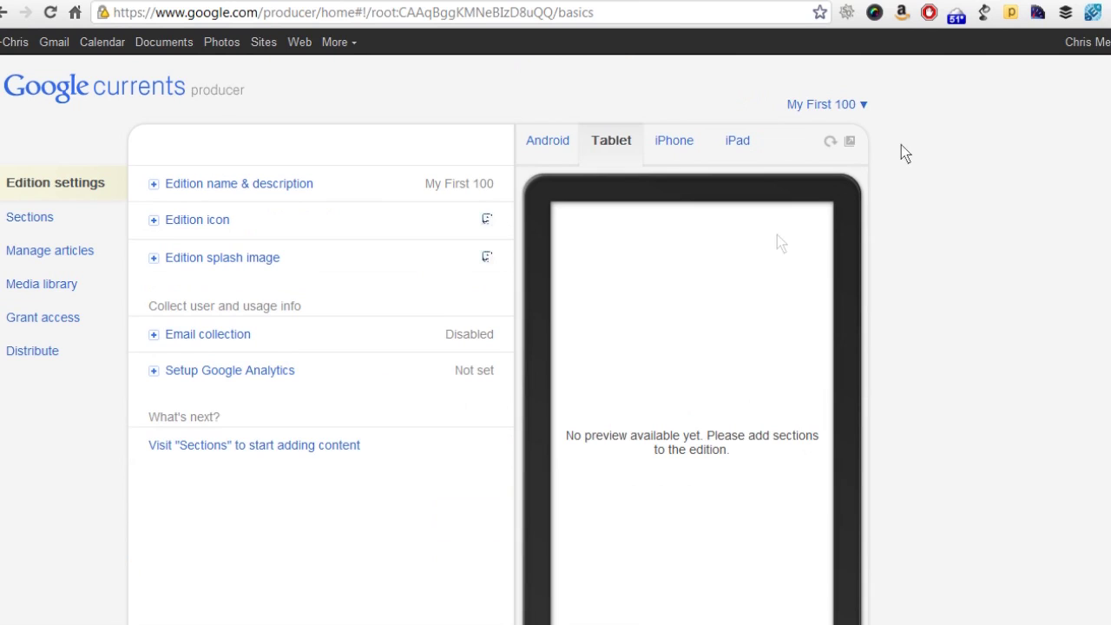
# Select the existing WP Training Videos edition from the edition dropdown and look over its settings.
pyautogui.click(864, 105)
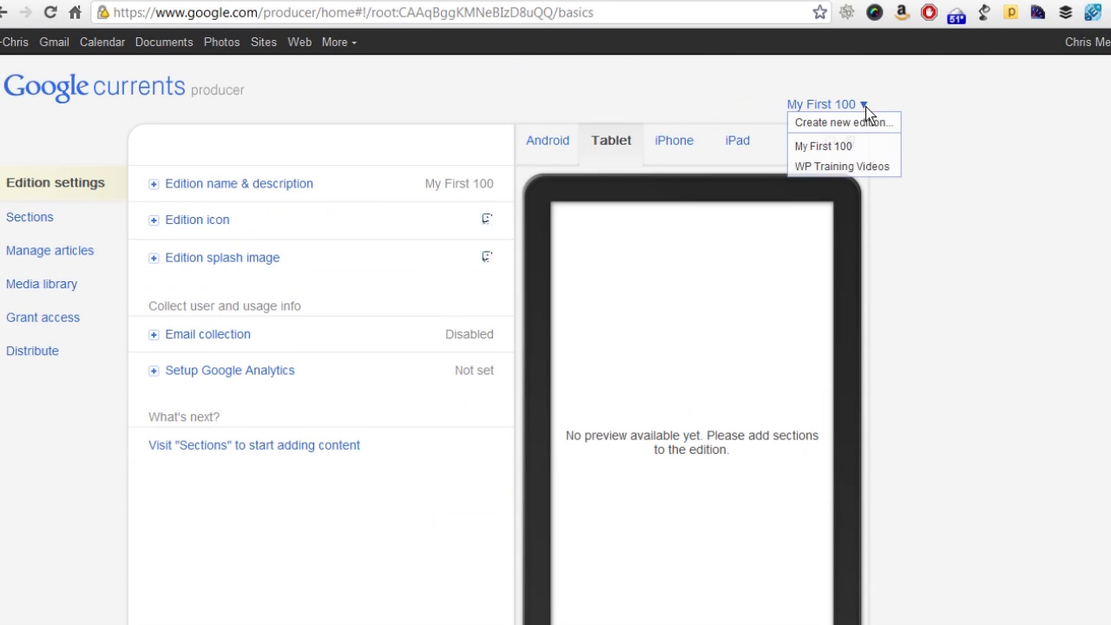
pyautogui.click(835, 166)
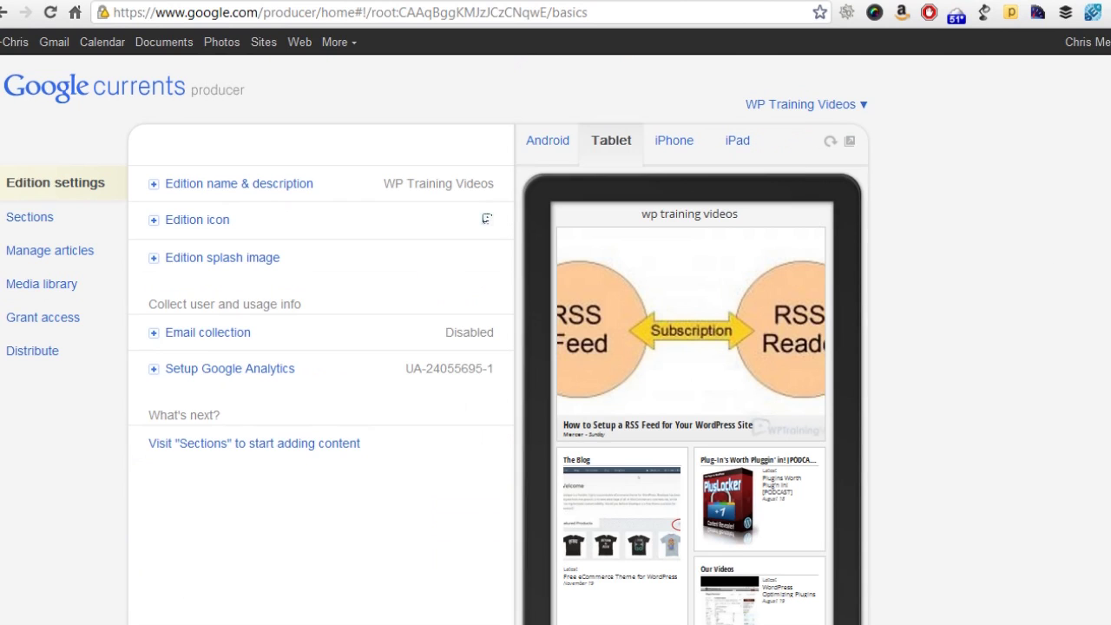
pyautogui.scroll(-3, 1051, 277)
pyautogui.scroll(3, 556, 330)
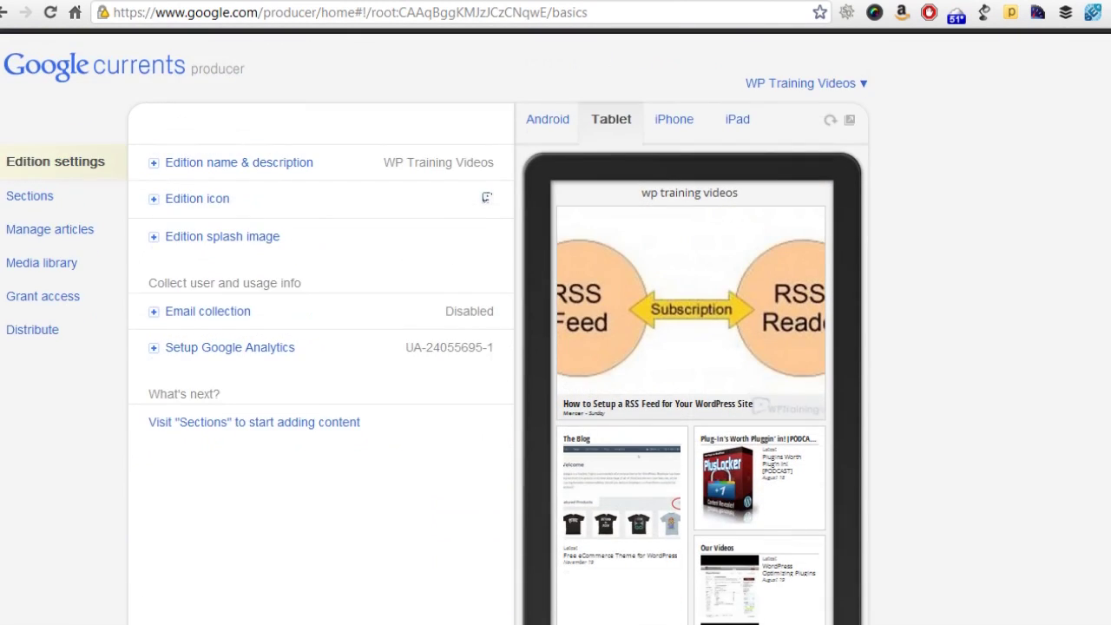
pyautogui.scroll(1, 375, 122)
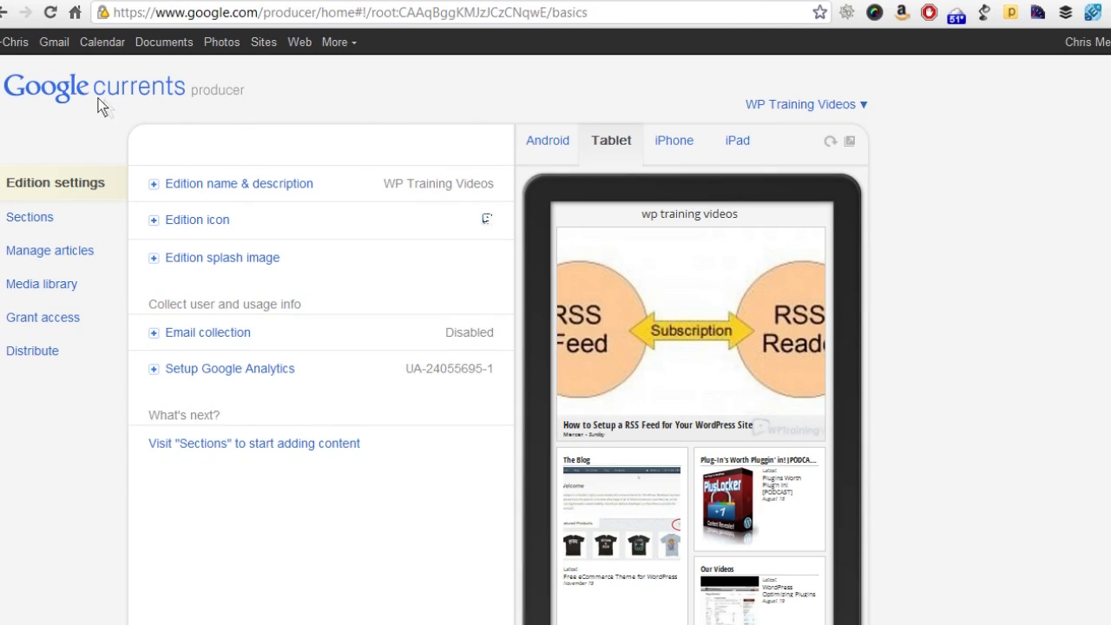